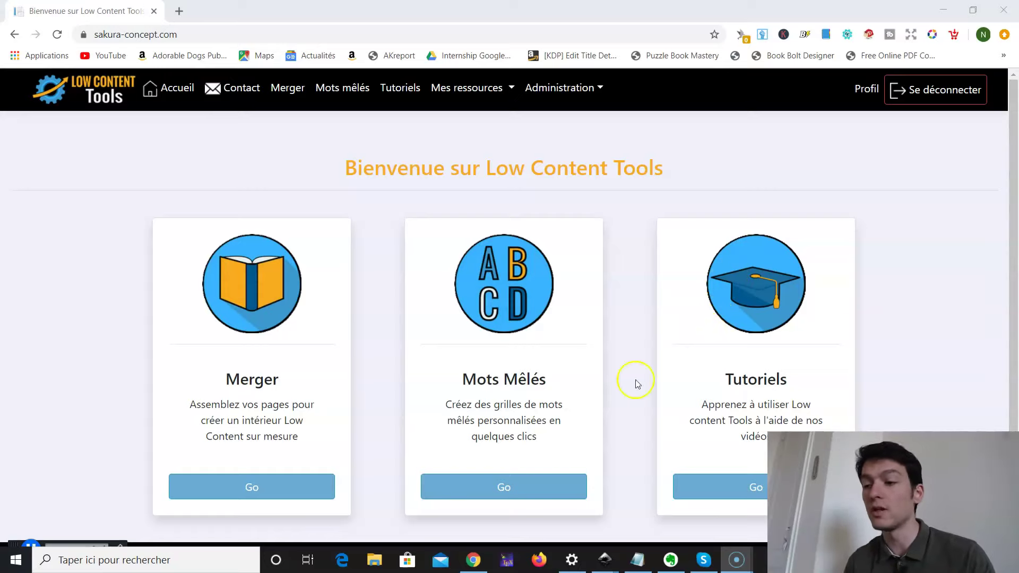
Step: Open the Mots Mêlés tool for creating new word search grids
left_click(505, 487)
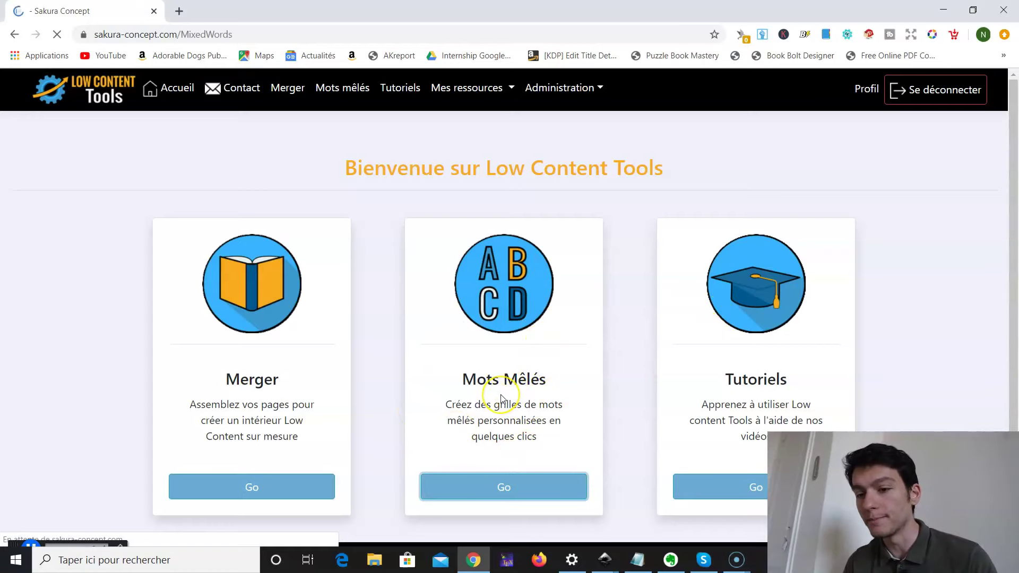
scroll(604, 364, "down", 1)
scroll(604, 367, "up", 1)
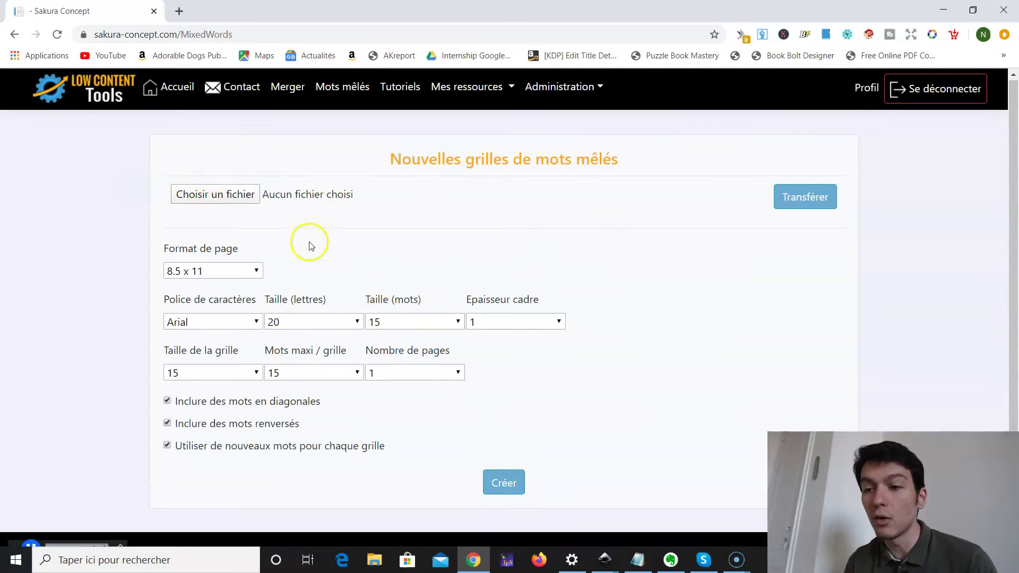
Step: Examine the choices offered for page format, font, letter size and frame thickness without changing them
left_click(254, 272)
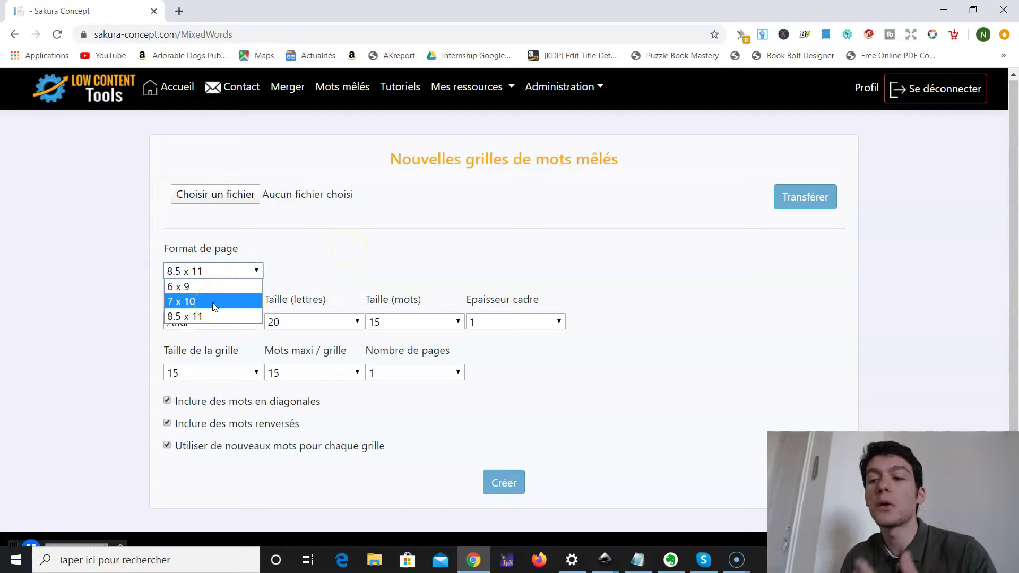
left_click(336, 262)
left_click(251, 319)
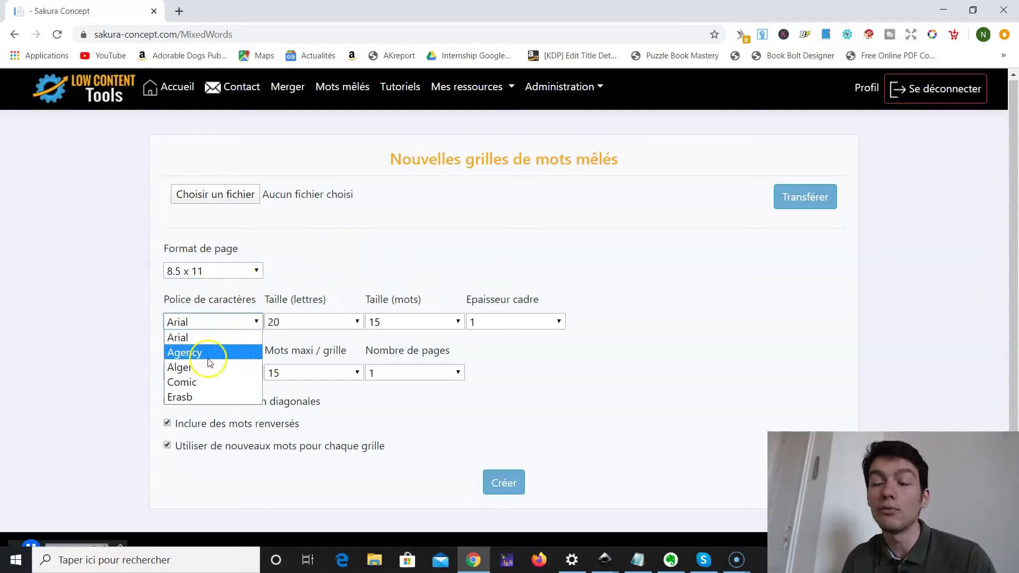
key("Up")
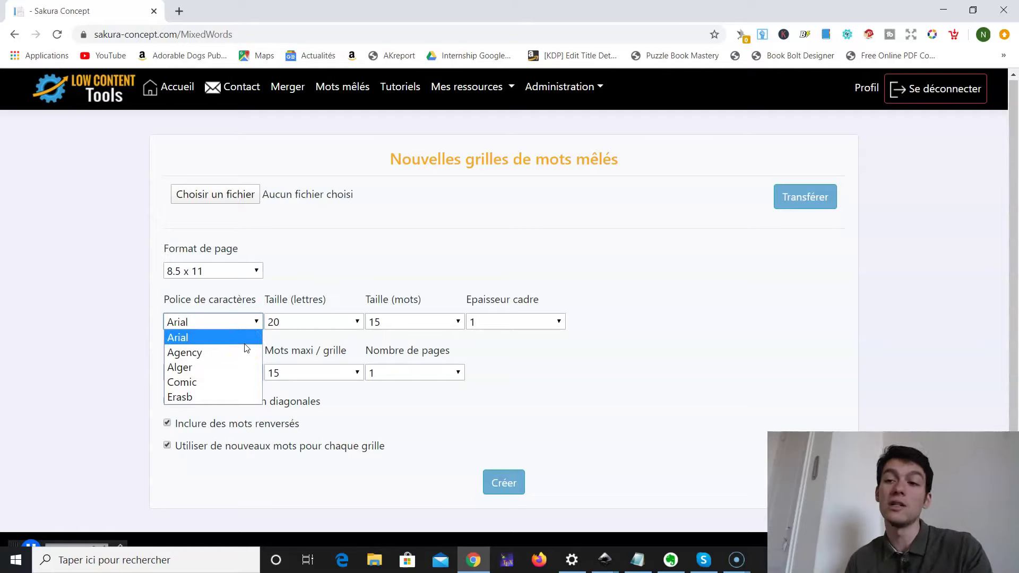
left_click(304, 272)
left_click(336, 319)
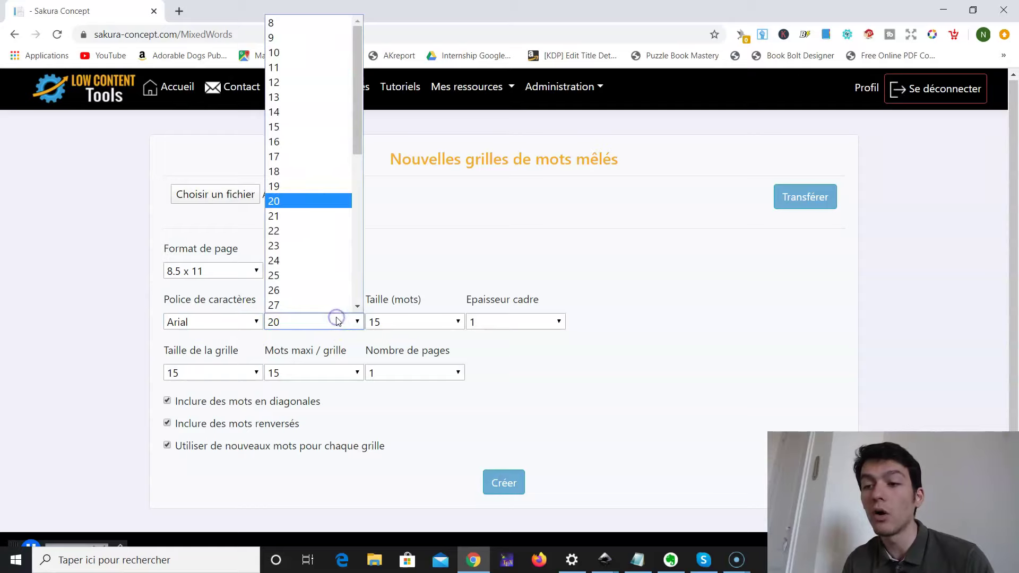
left_click(410, 269)
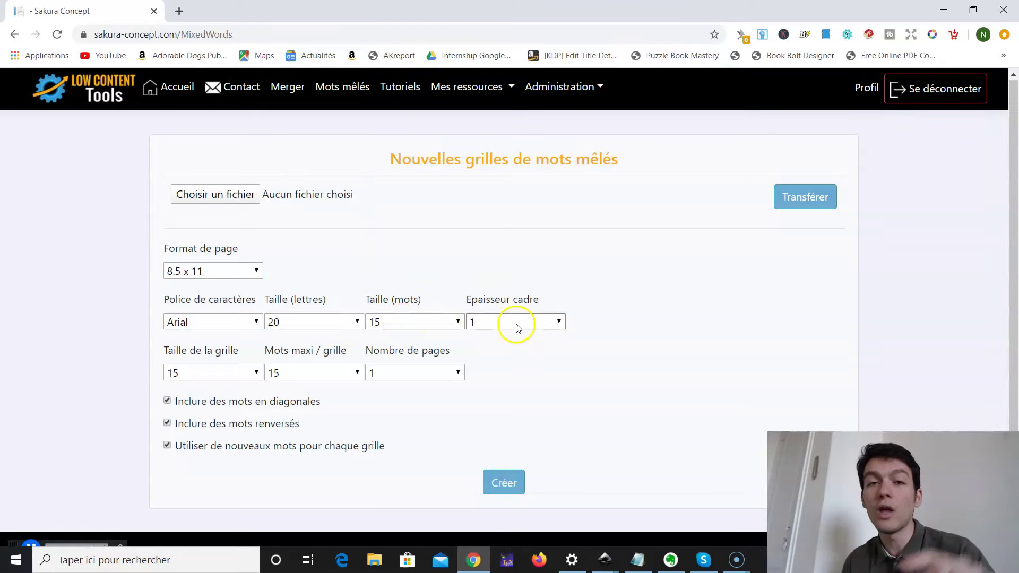
left_click(552, 322)
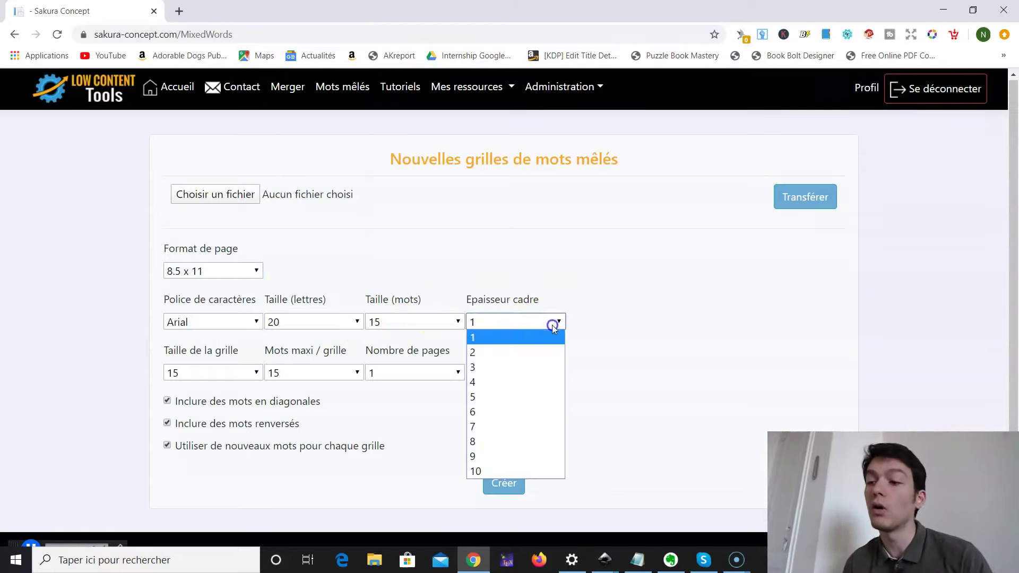
left_click(625, 331)
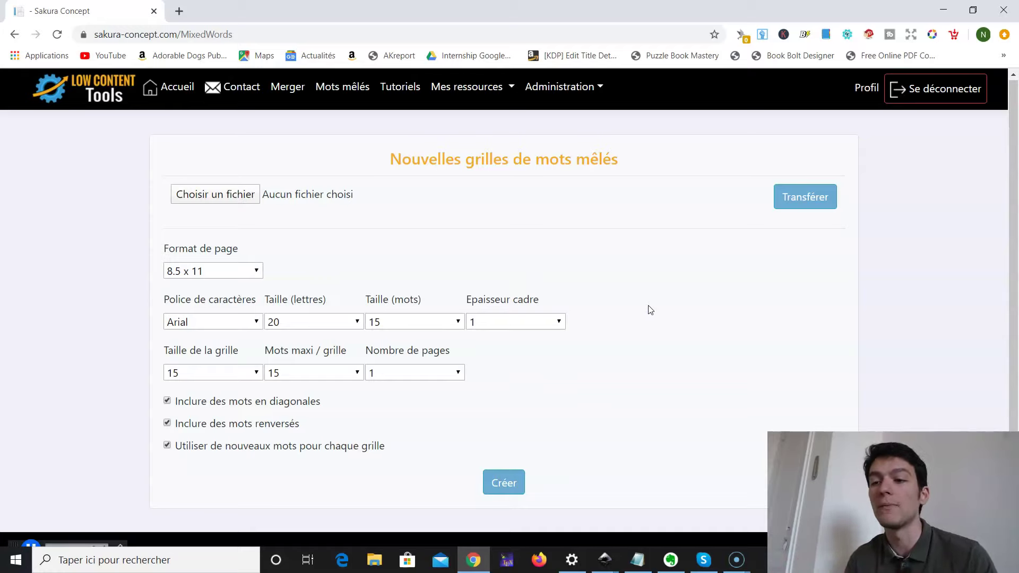
Step: Examine the choices for grid size, maximum words per grid and page count, plus the diagonal and reversed word options
left_click(258, 373)
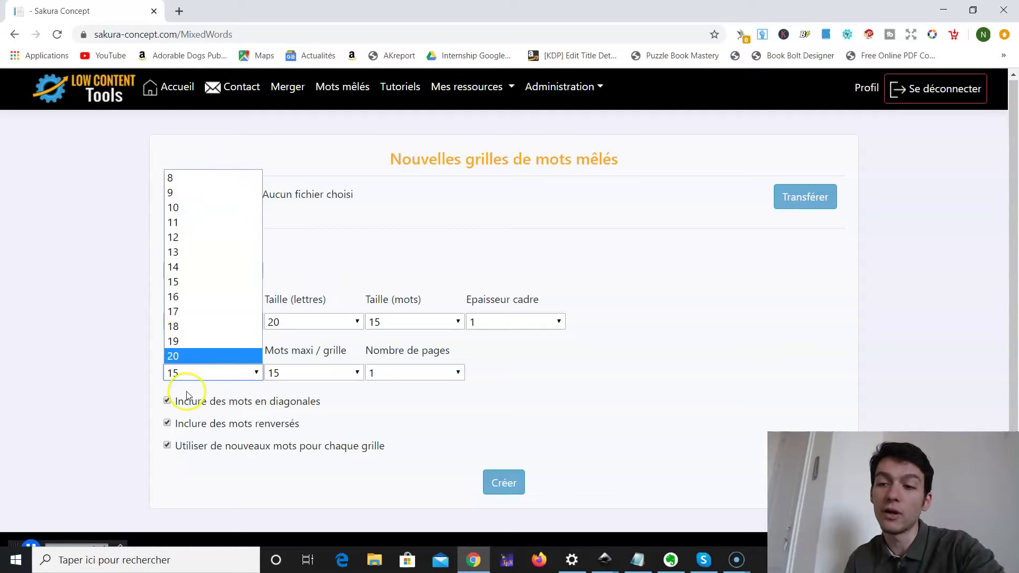
left_click(409, 390)
left_click(345, 371)
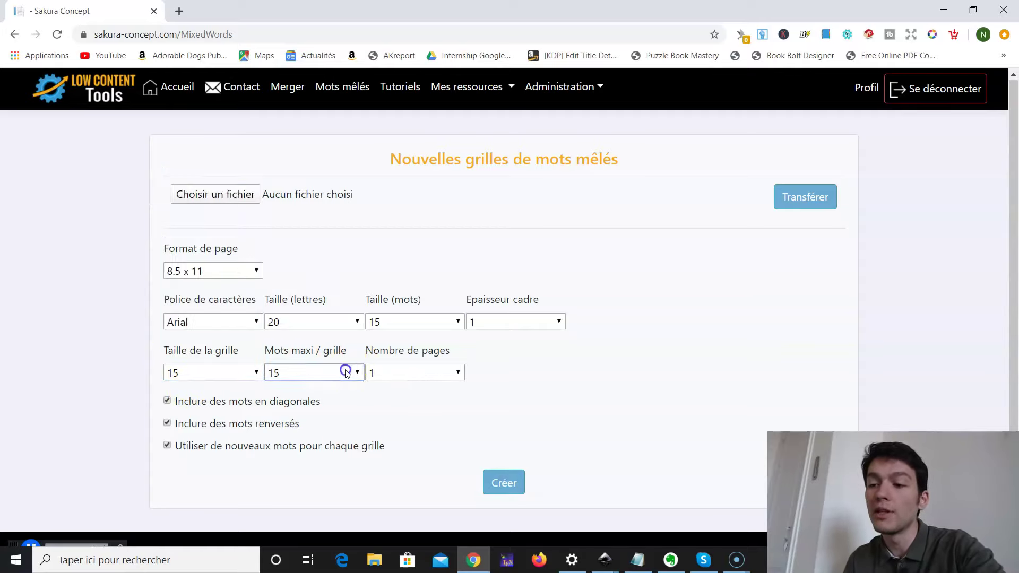
left_click(428, 423)
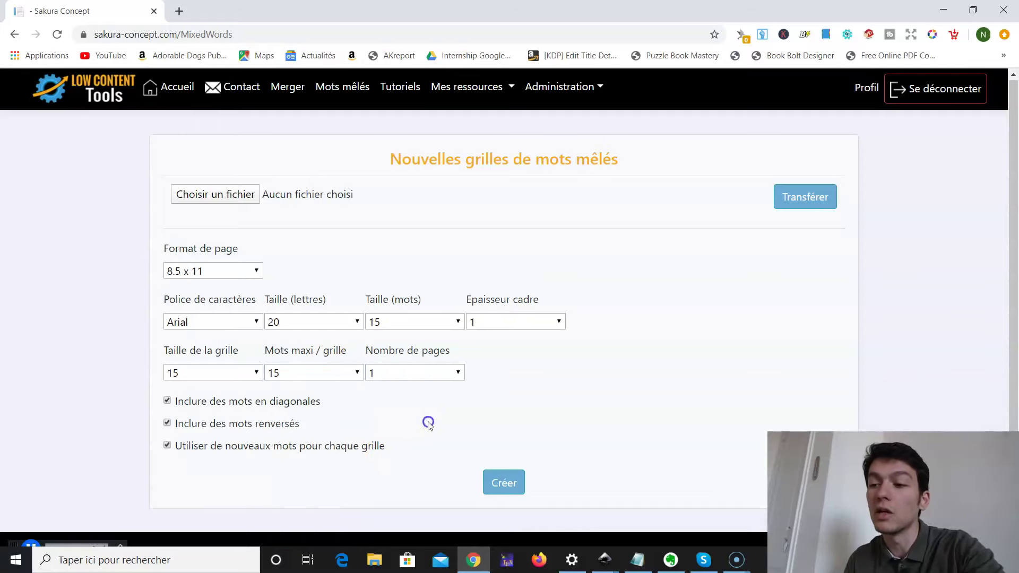
left_click(434, 373)
left_click(487, 387)
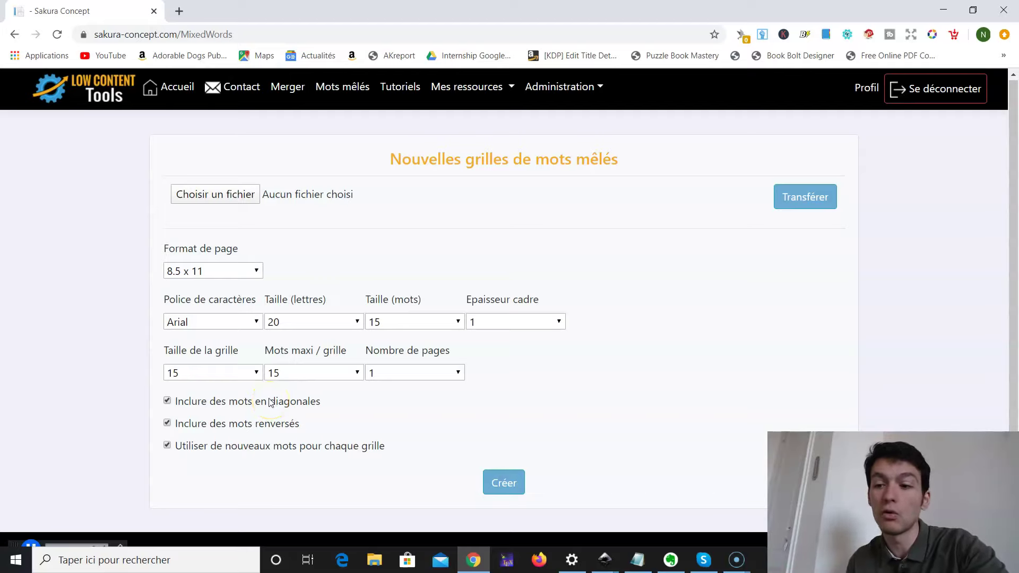
left_click(259, 423)
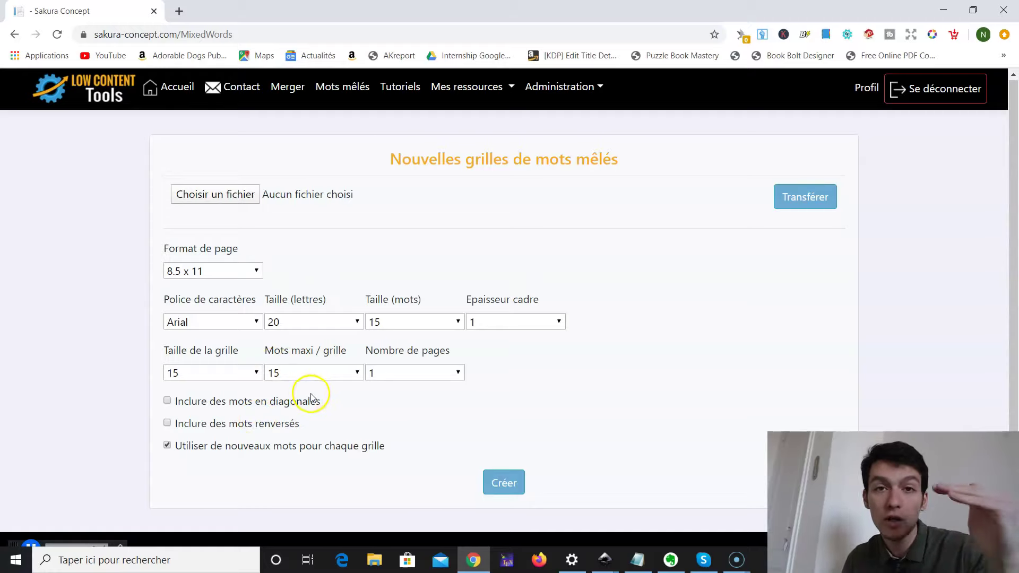
left_click(285, 423)
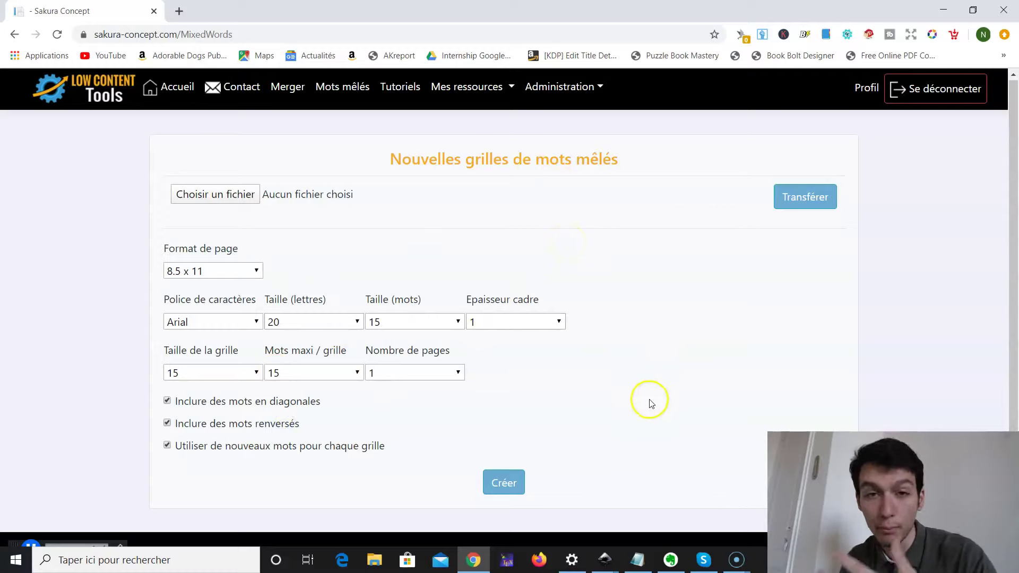
Step: Switch to the liste_mots file in Notepad and examine how its comma-separated words are laid out
left_click(648, 559)
left_click(531, 251)
left_click(483, 166)
scroll(483, 169, "down", 7)
scroll(483, 169, "down", 13)
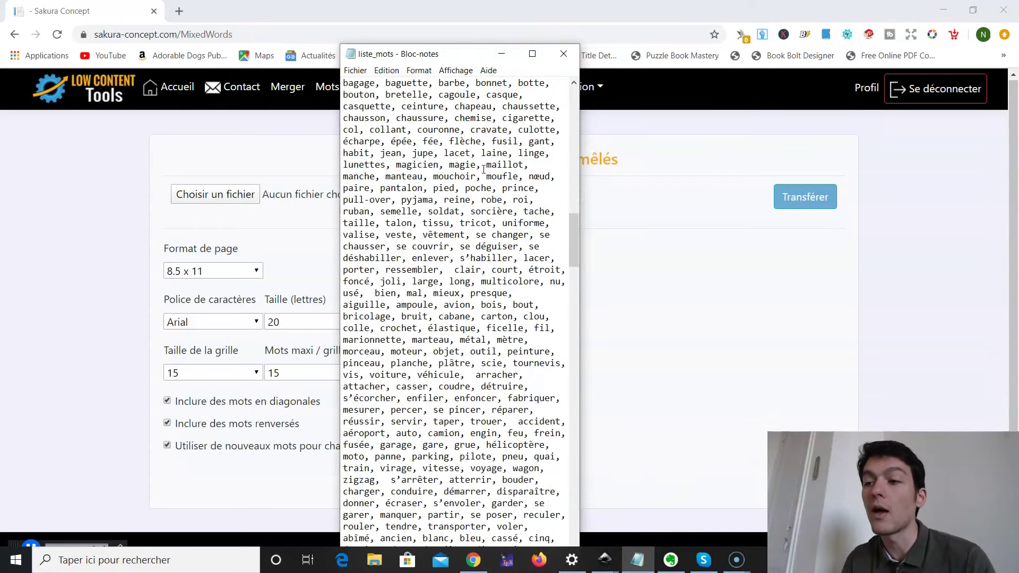
scroll(483, 169, "up", 1)
scroll(483, 169, "up", 5)
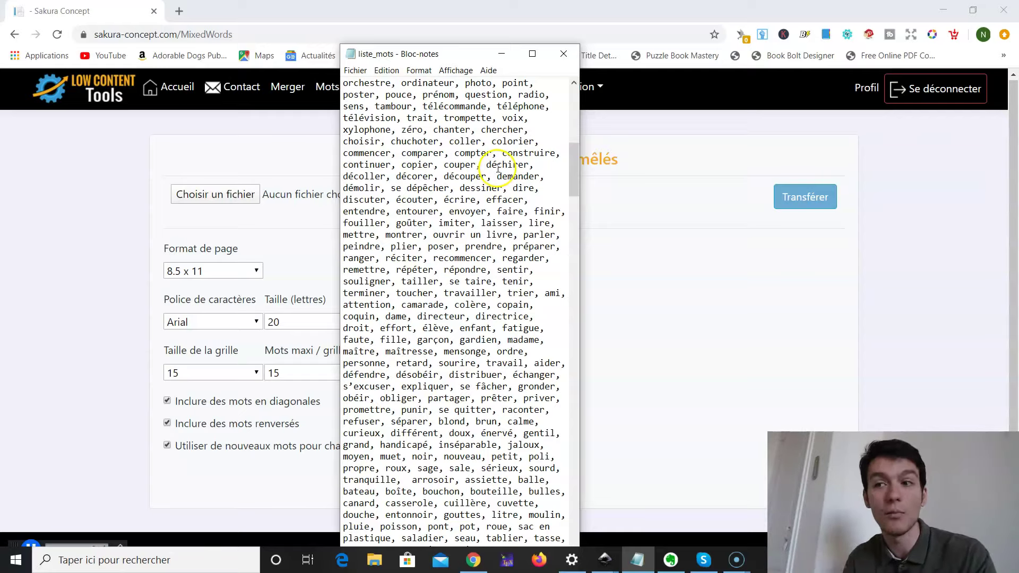
left_click_drag(344, 94, 606, 369)
left_click_drag(573, 237, 575, 478)
left_click(513, 329)
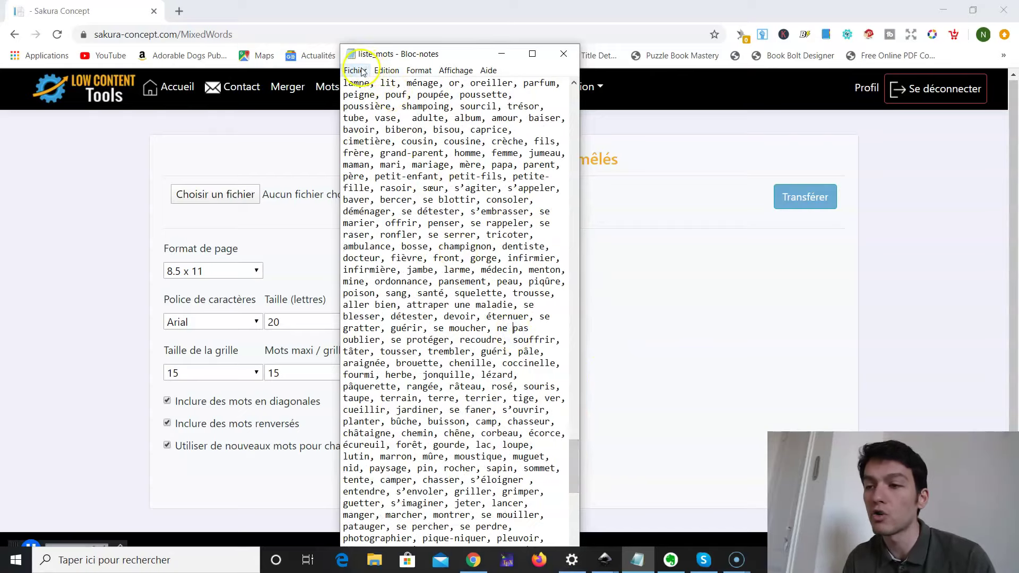
left_click(619, 217)
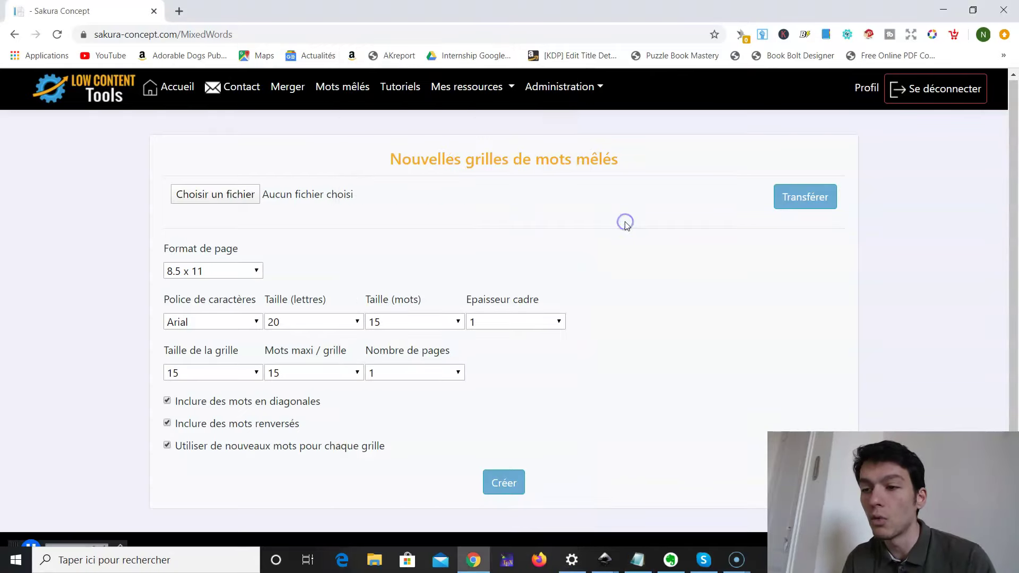
Step: Transfer liste_mots.txt as the word source and create a one-page word search in 8.5 x 11 format
left_click(232, 192)
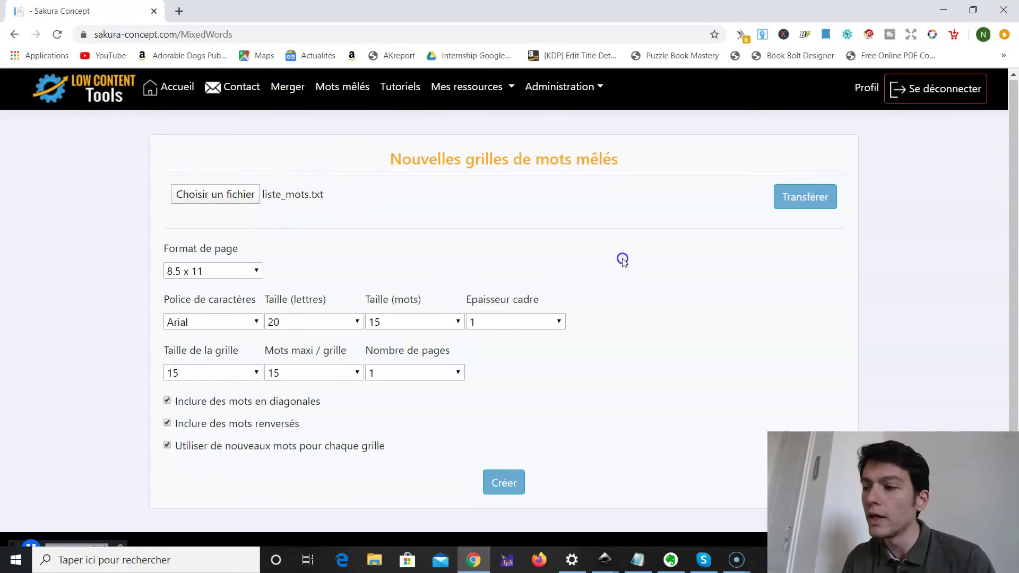
left_click(796, 212)
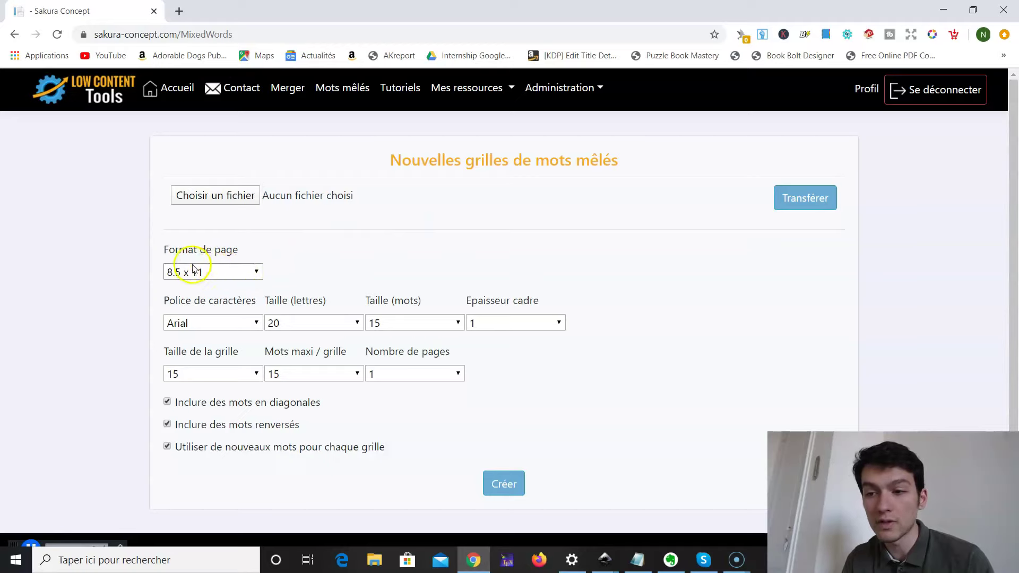
scroll(311, 284, "down", 1)
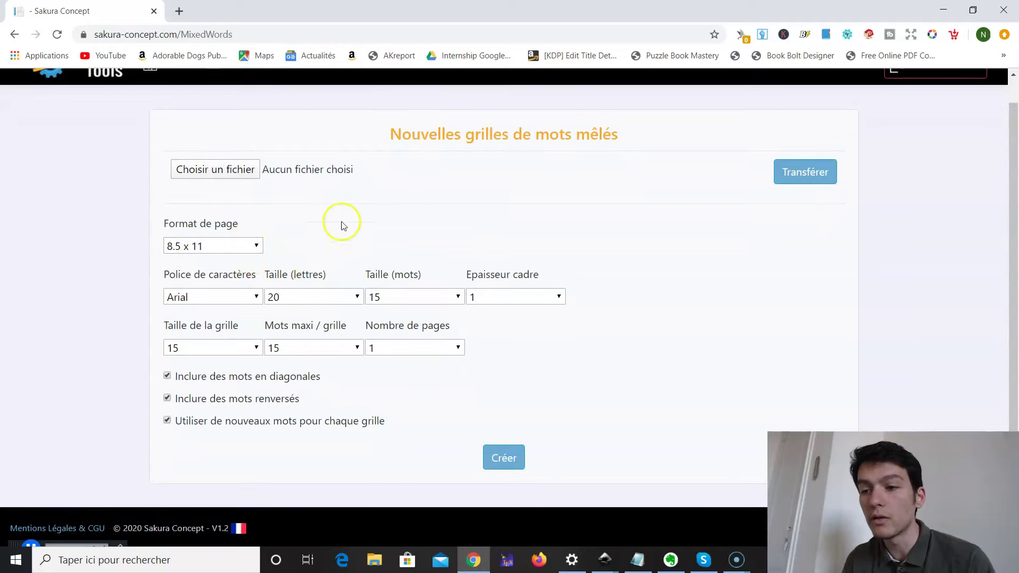
left_click(502, 472)
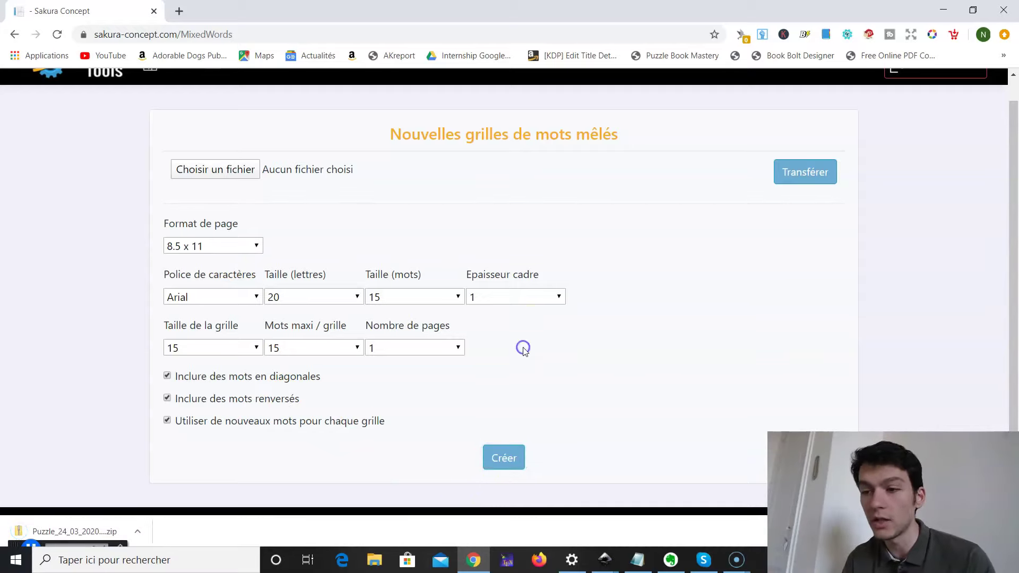
Step: Open the downloaded puzzle archive and view the grid and its word list in the Grilles PDF
left_click(90, 520)
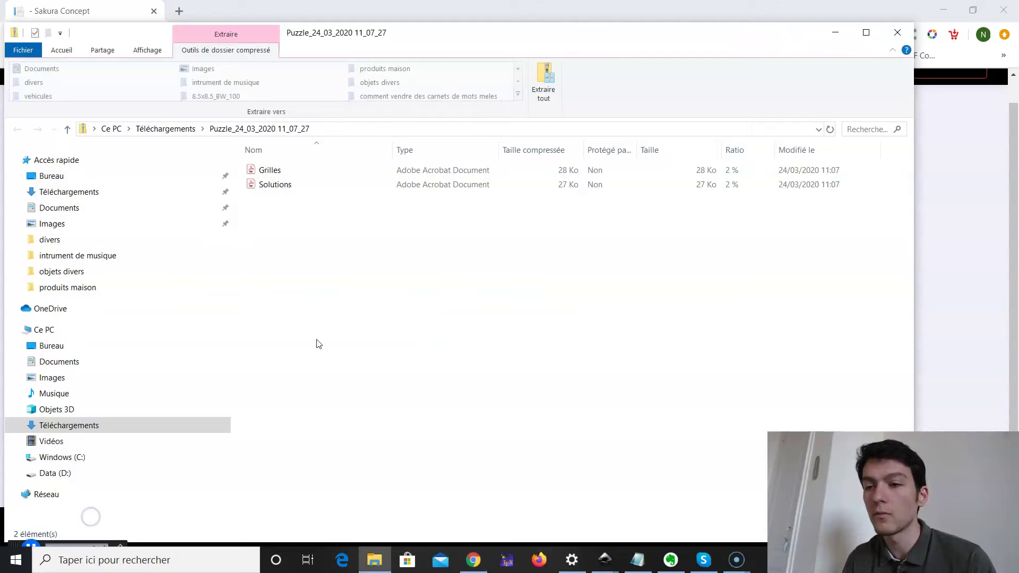
double_click(245, 171)
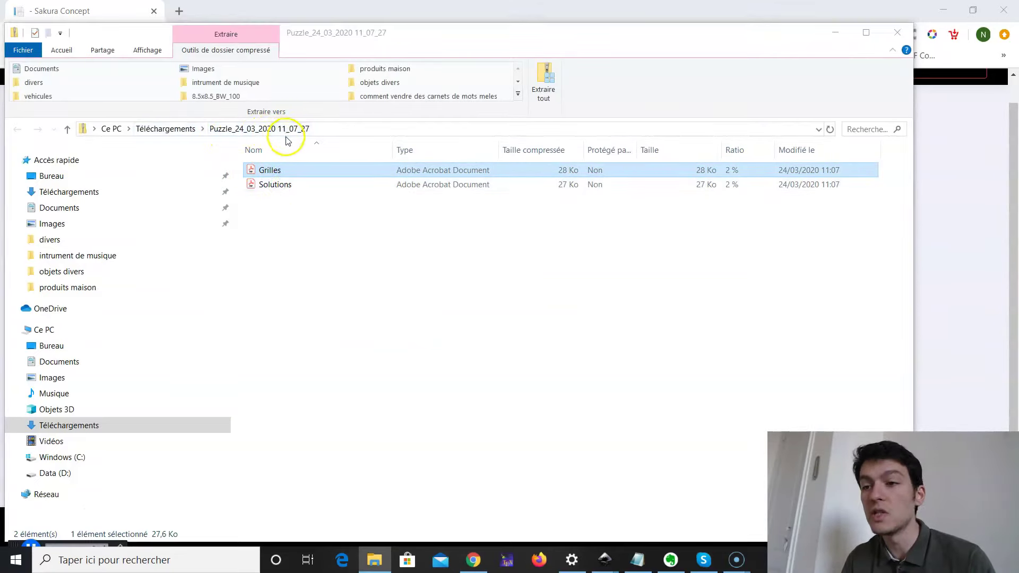
scroll(419, 233, "down", 1)
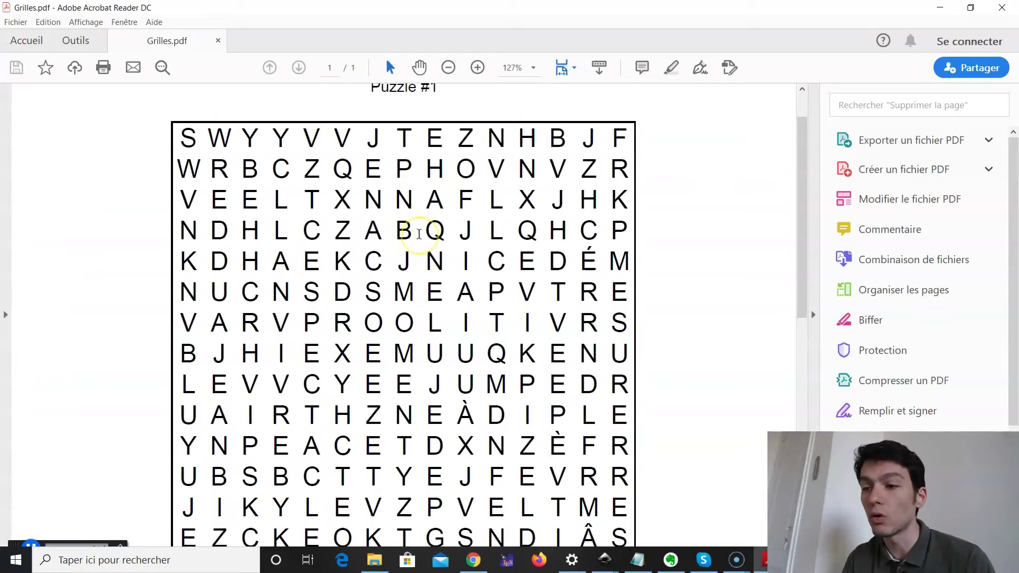
scroll(419, 234, "down", 3)
scroll(419, 234, "down", 3, "ctrl")
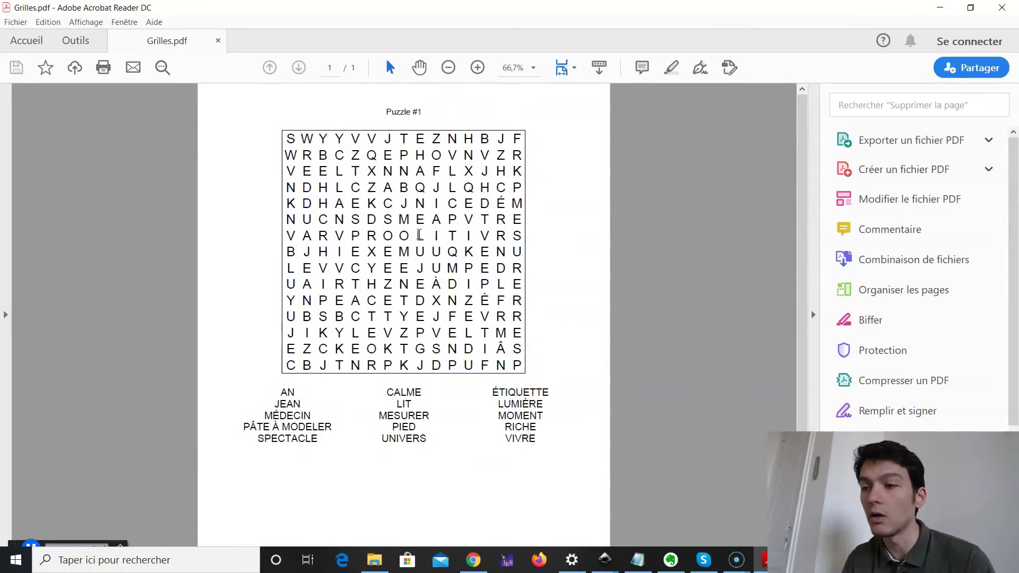
left_click(1003, 7)
Step: View the solved grid in the Solutions PDF from the same archive
left_click(289, 187)
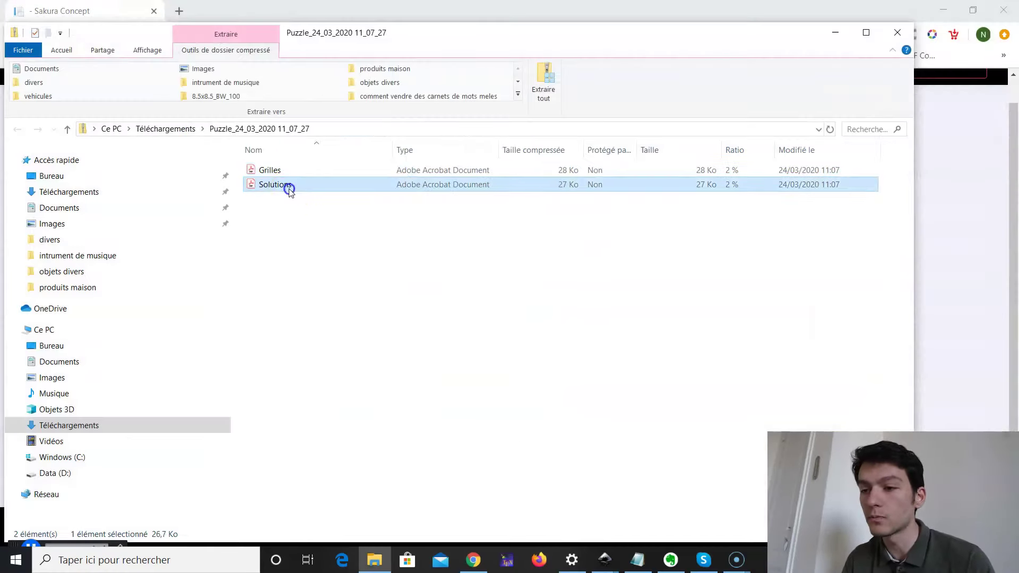
double_click(290, 187)
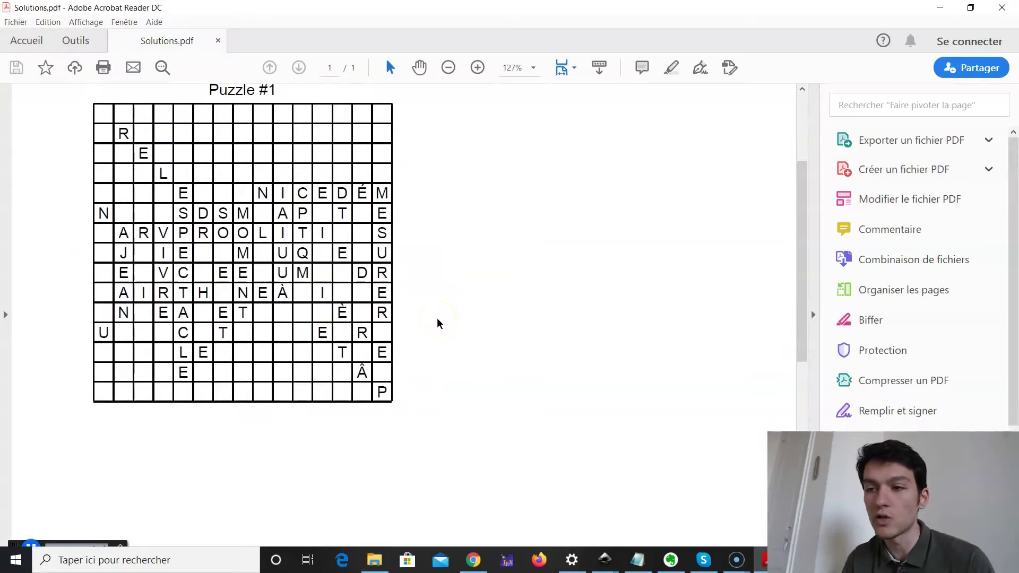
scroll(438, 322, "down", 3, "ctrl")
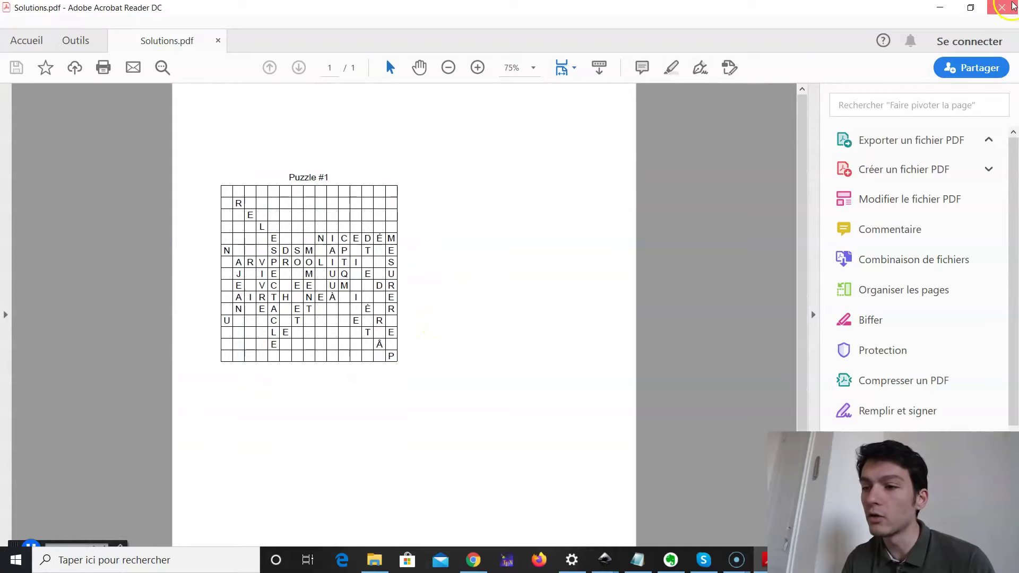
left_click(1002, 7)
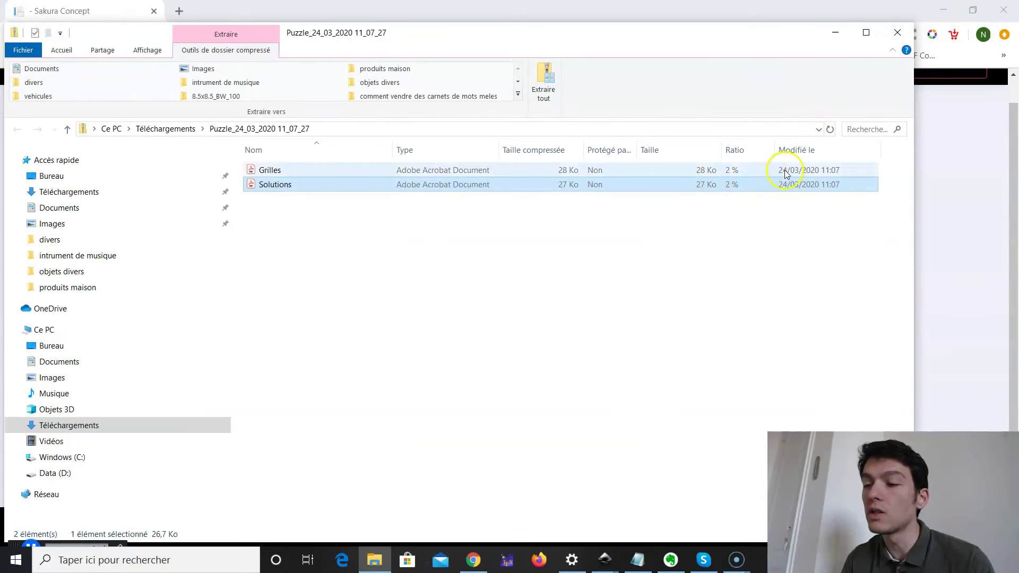
Step: Back in the grid generator, set the number of pages to 20 and create the word search grids
left_click(967, 130)
left_click(446, 338)
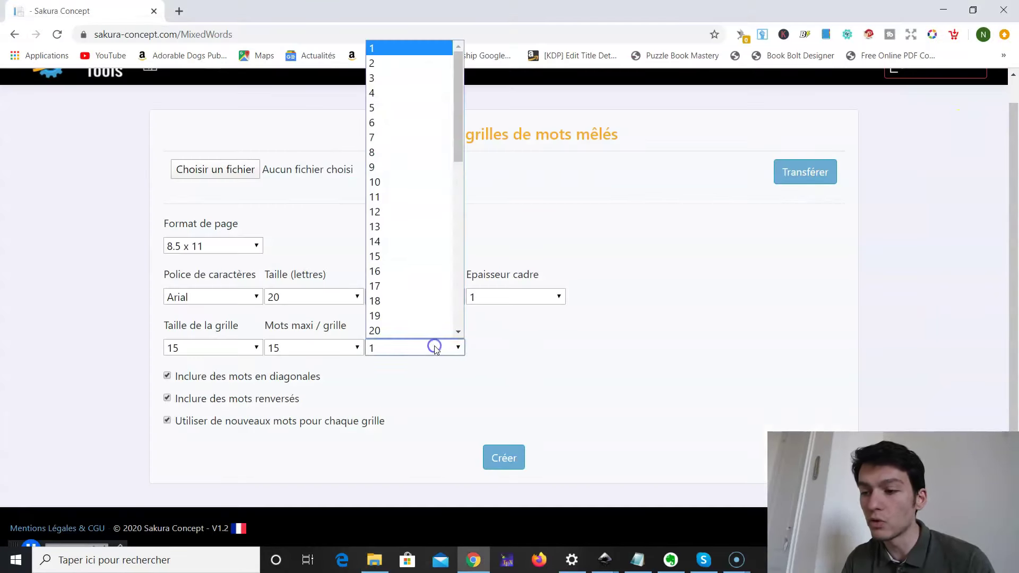
left_click(391, 327)
left_click(498, 455)
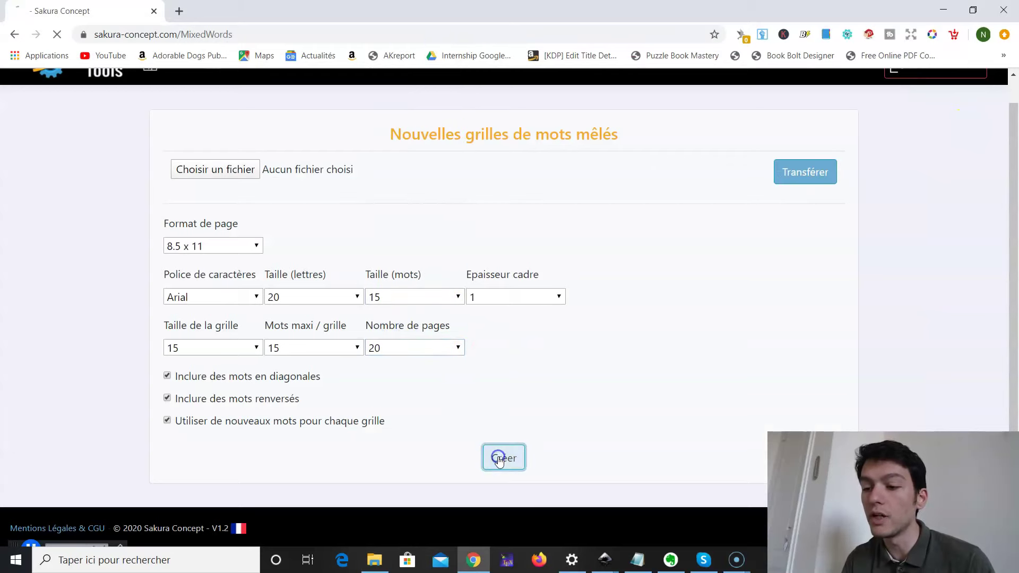
Step: Check the words in the liste_mots text file in Notepad, and return to the grid generator in Chrome
left_click(635, 560)
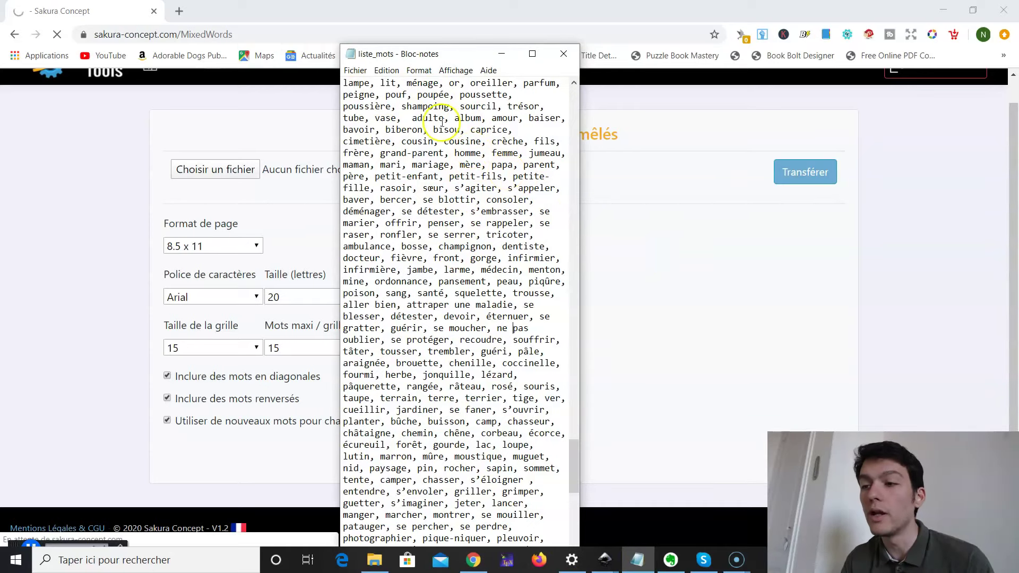
left_click_drag(347, 83, 420, 139)
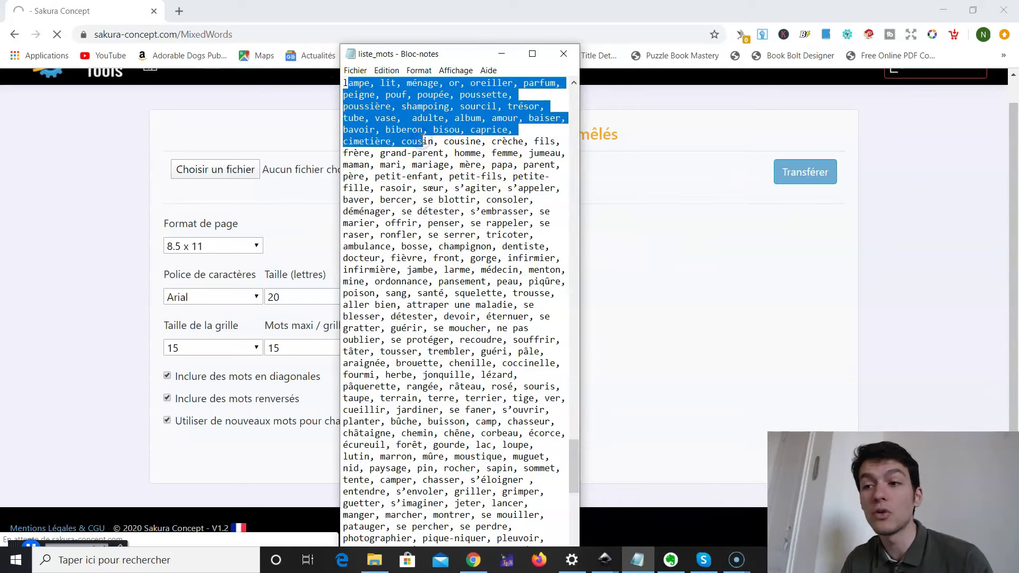
left_click(621, 264)
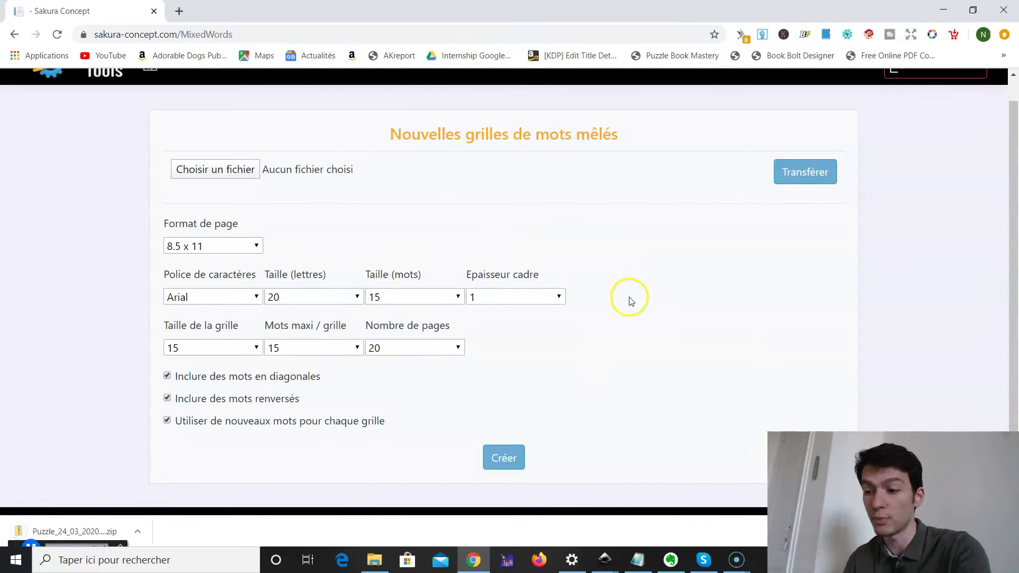
Step: Open the Grilles PDF from the newly downloaded archive, examine Puzzle #2 and its word list, and return to the generator
left_click(92, 525)
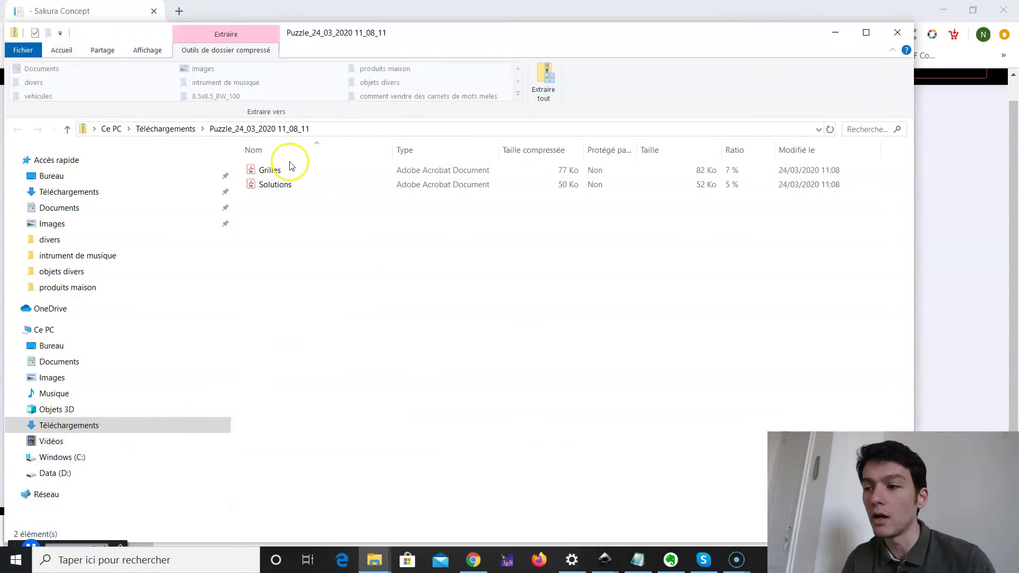
double_click(257, 169)
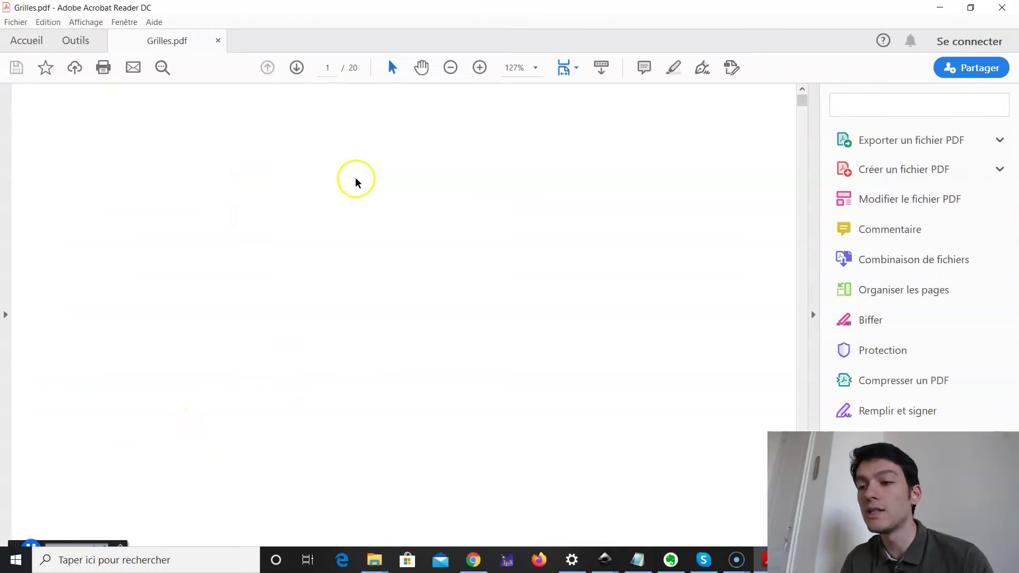
scroll(467, 302, "down", 10)
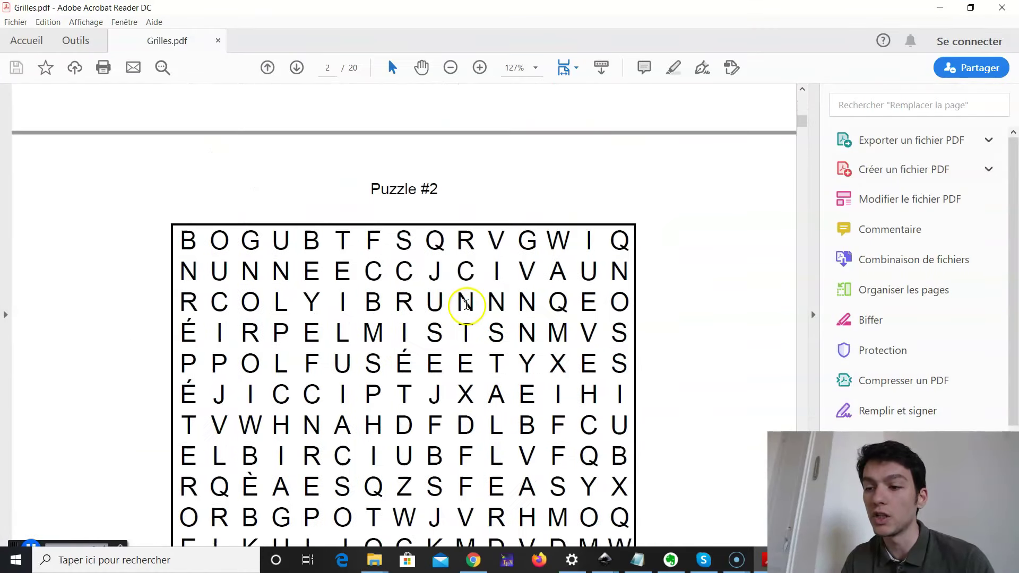
scroll(466, 304, "down", 4)
left_click_drag(289, 459, 491, 502)
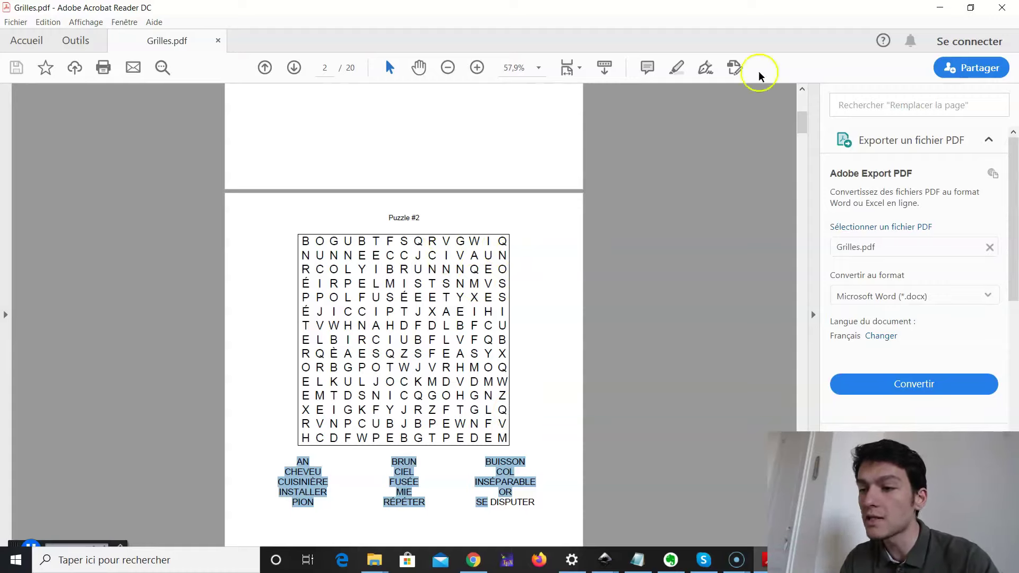
left_click(1001, 7)
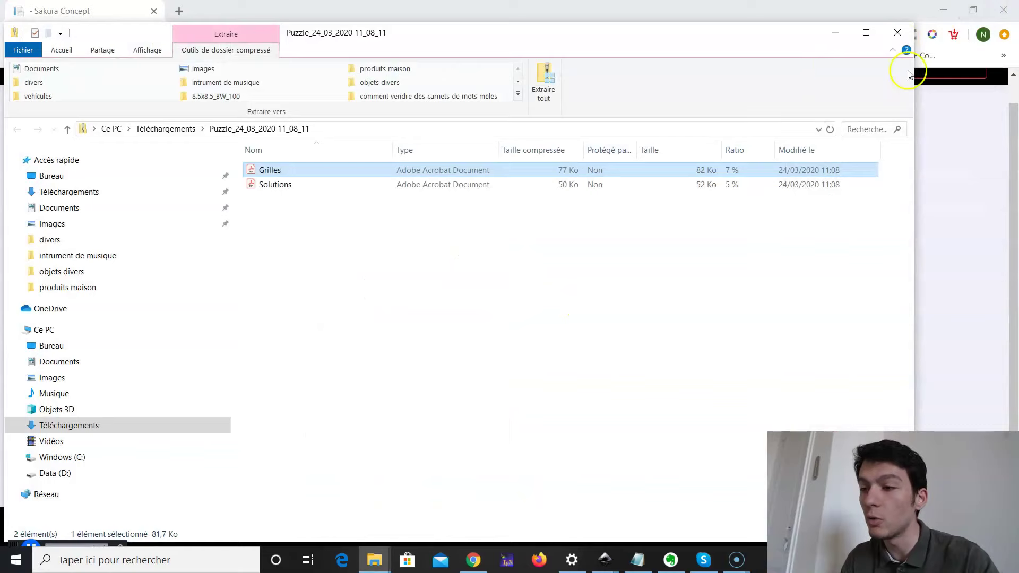
left_click(966, 145)
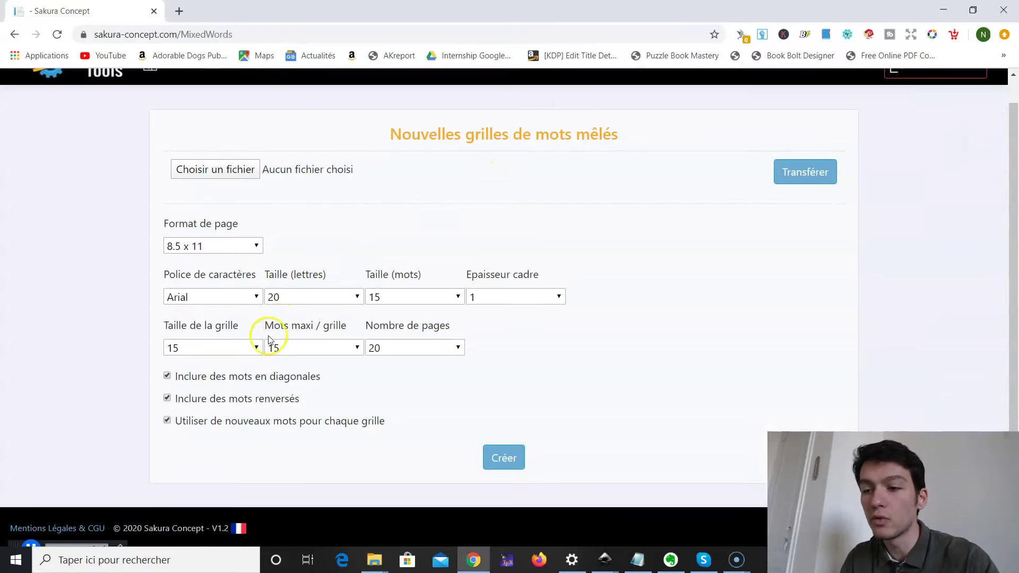
Step: Set the grid size to 20 and create the word search grids
left_click(252, 348)
left_click(212, 331)
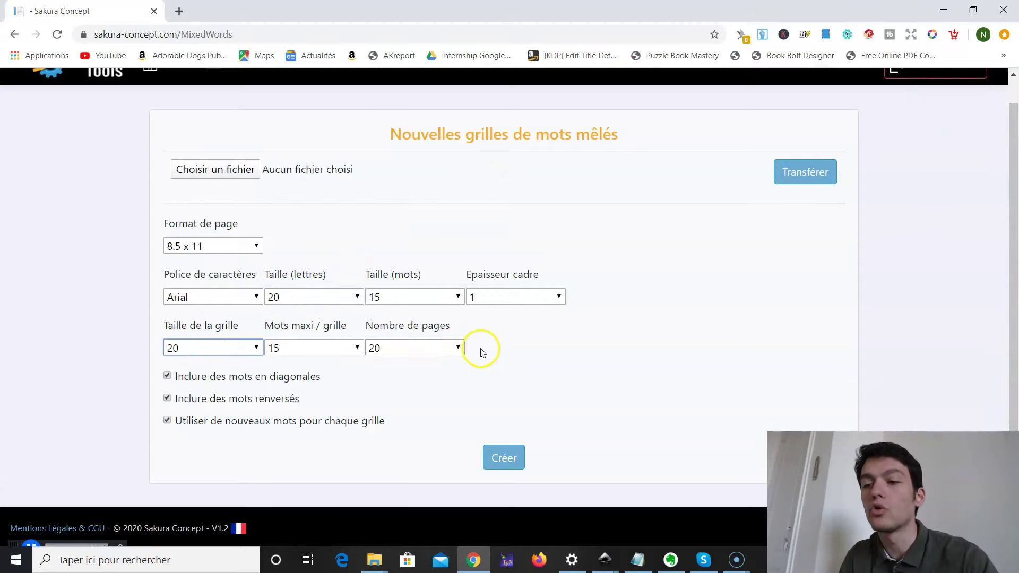
left_click(508, 452)
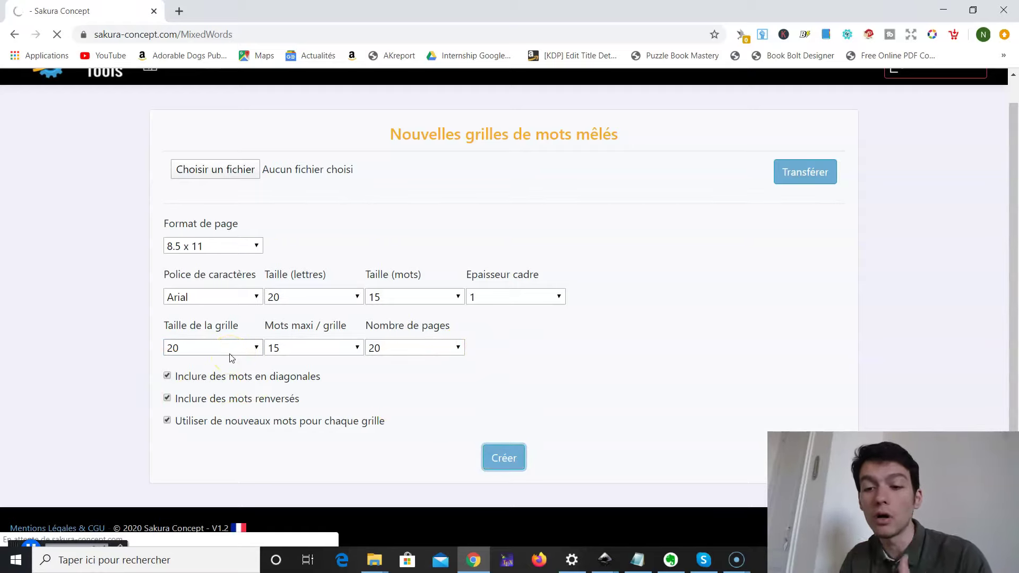
Step: Open the Grilles PDF from the new archive, examine the first puzzle's larger grid and word list, and return to the generator
left_click(65, 526)
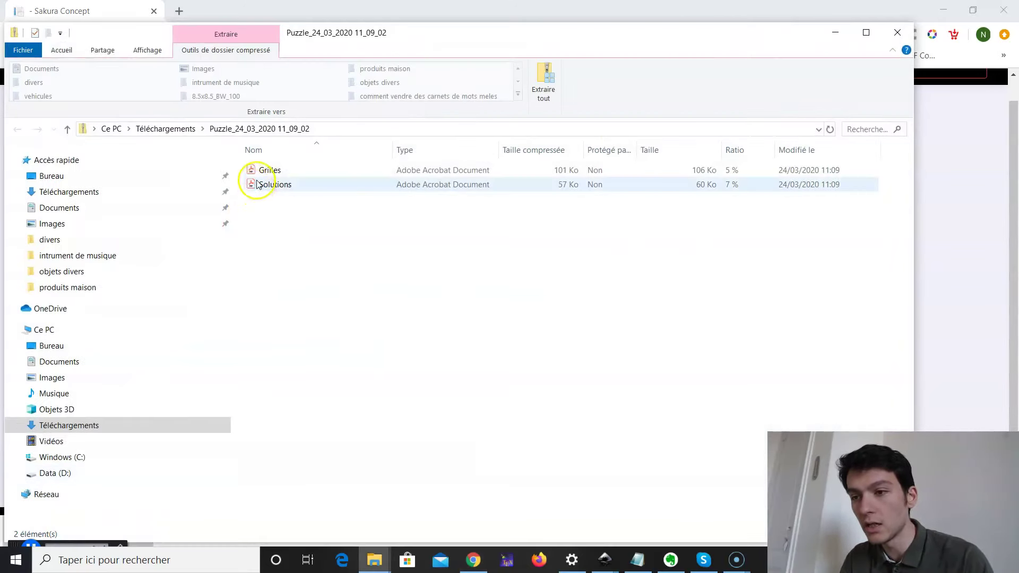
double_click(253, 170)
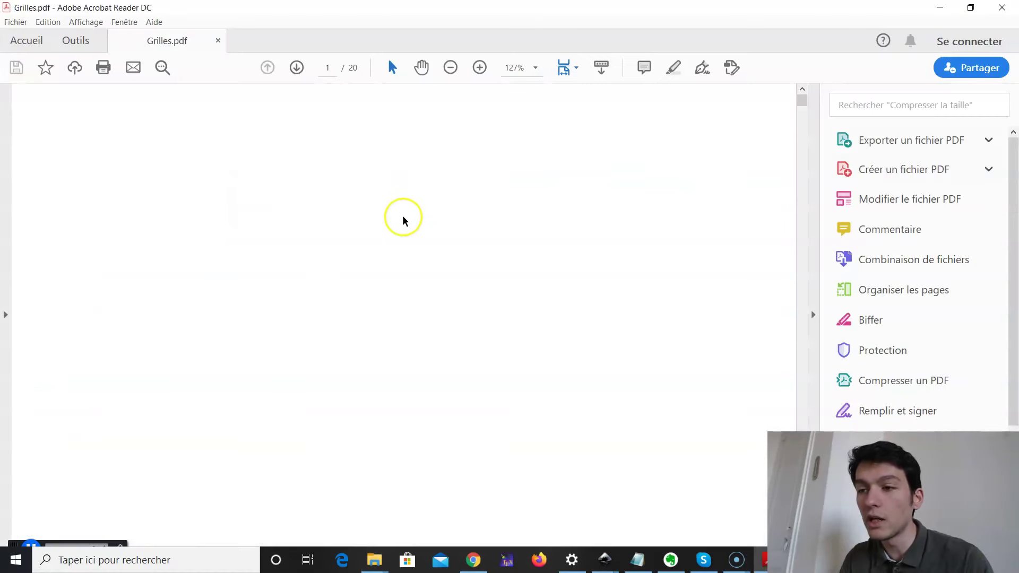
scroll(482, 310, "down", 3, "ctrl")
scroll(483, 309, "down", 3)
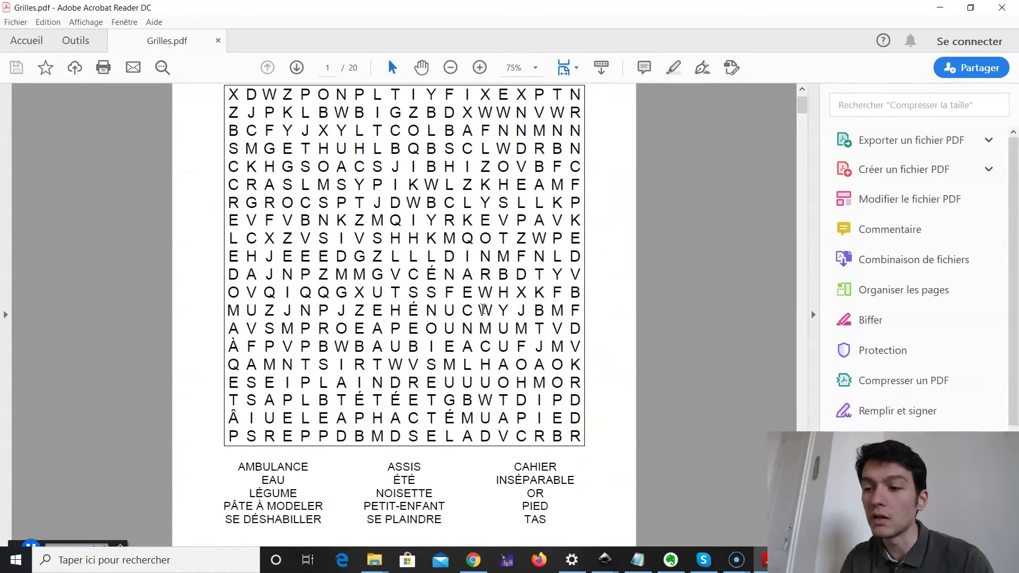
scroll(483, 309, "up", 2)
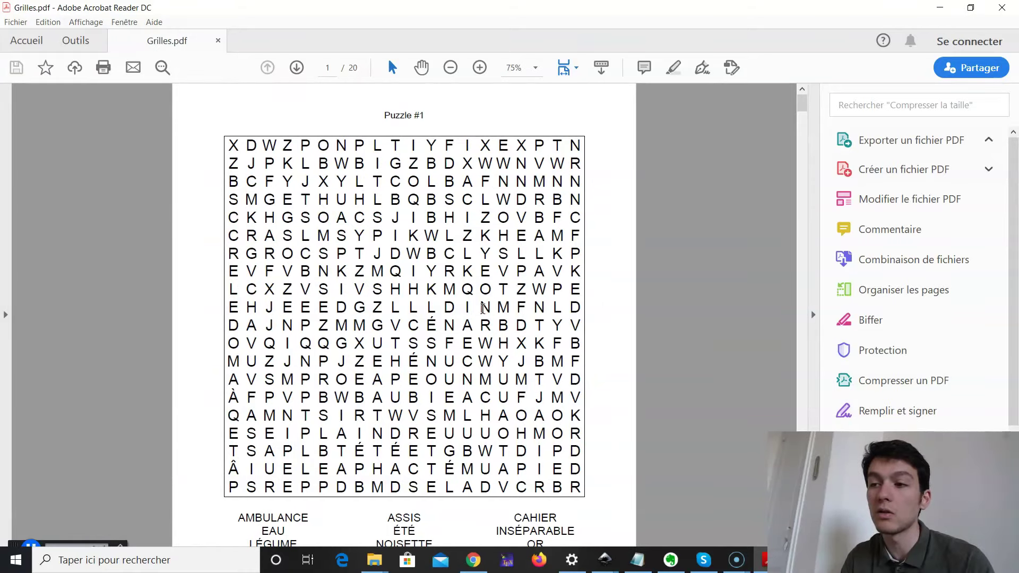
scroll(452, 370, "down", 4)
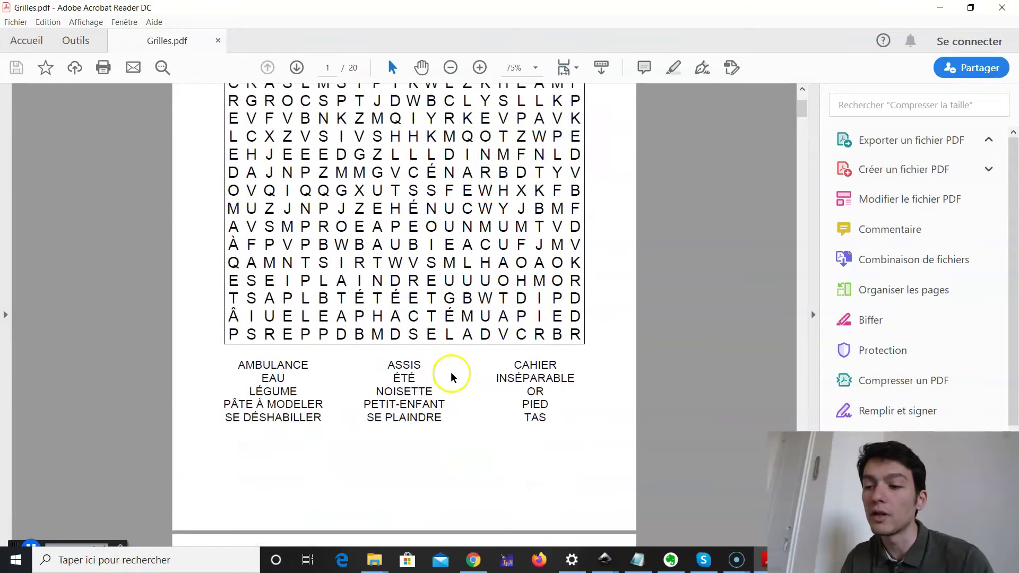
scroll(451, 372, "up", 4)
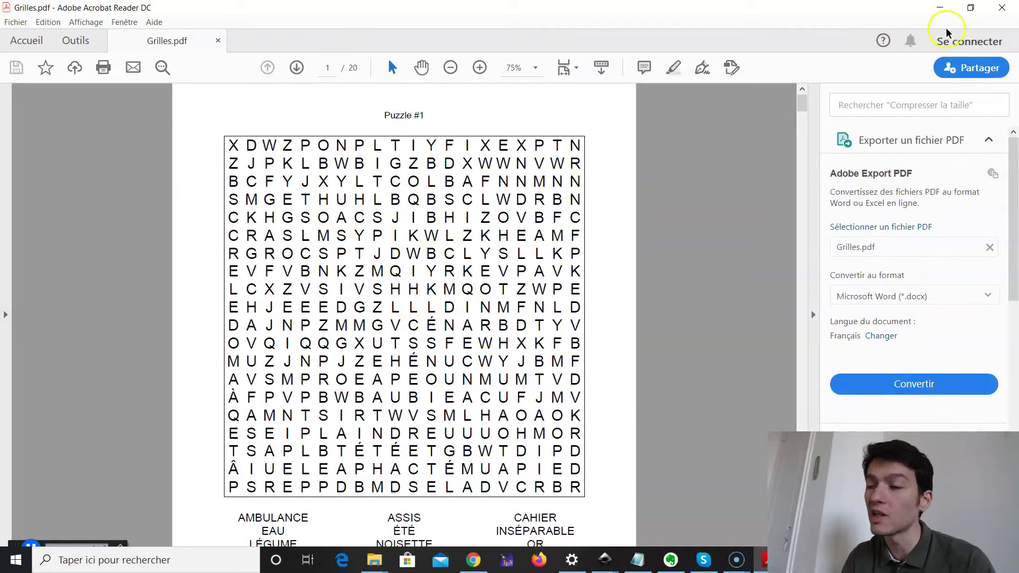
left_click(1000, 8)
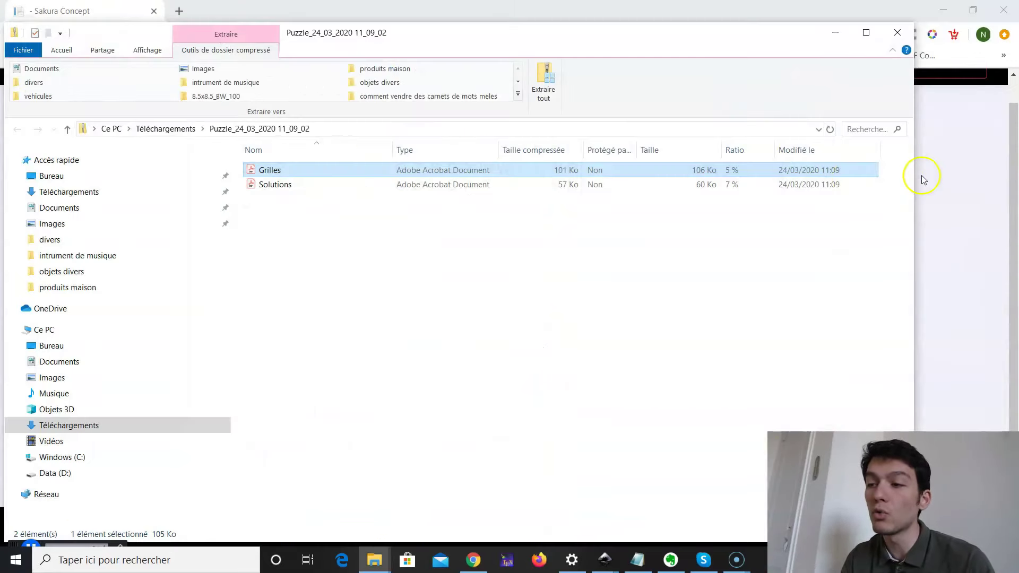
left_click(837, 32)
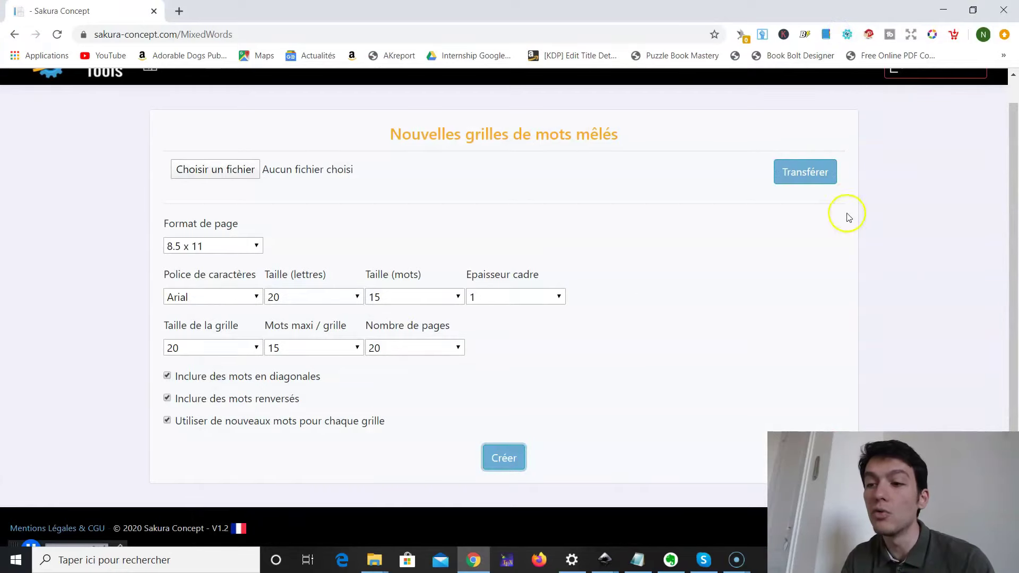
Step: Set the grid size to 10 and the maximum words per grid to 9, and create the grids
left_click(240, 349)
left_click(240, 352)
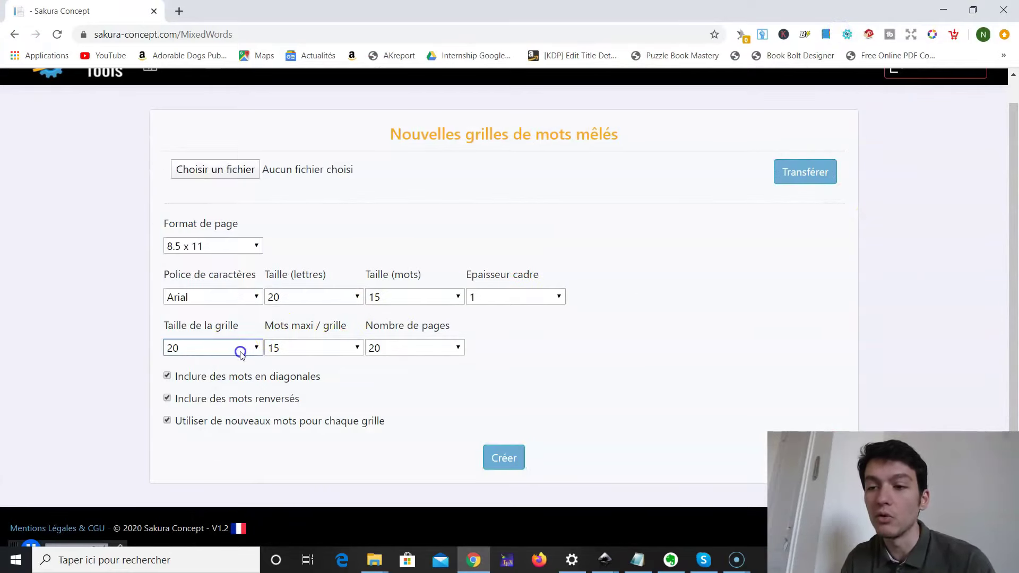
left_click(241, 352)
left_click(178, 185)
left_click(315, 338)
left_click(317, 346)
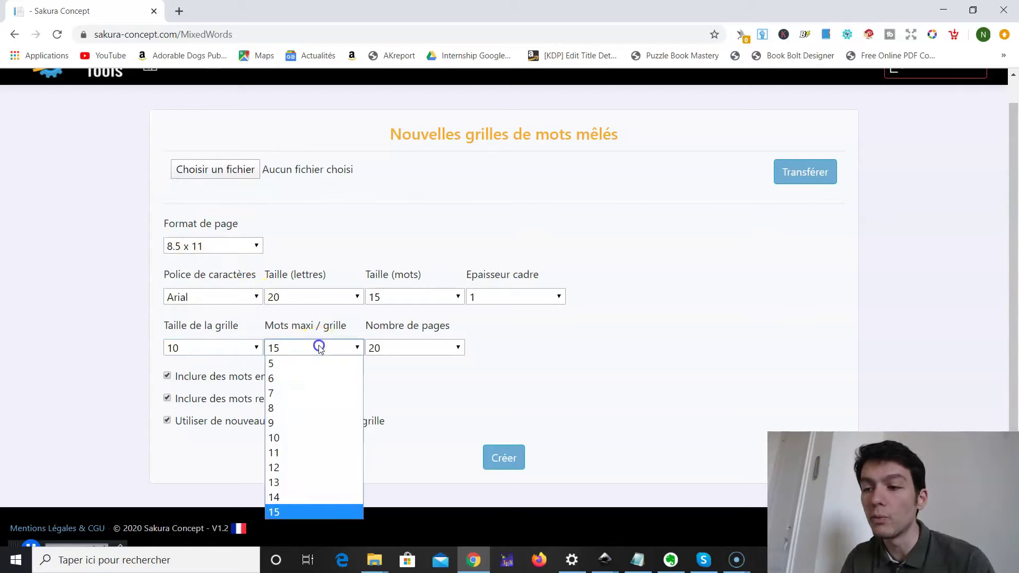
left_click(314, 428)
left_click(416, 378)
left_click(519, 460)
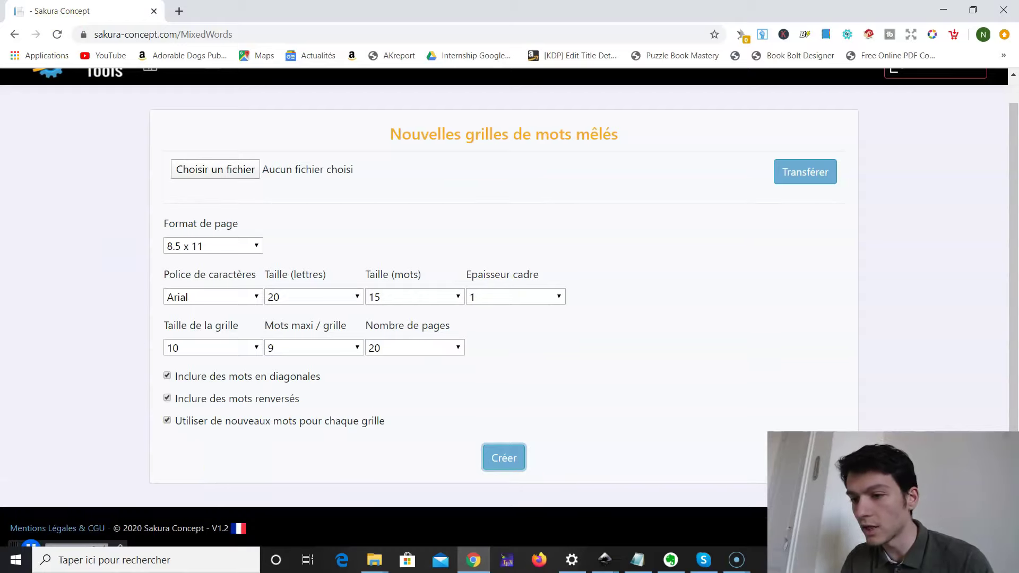
Step: Exclude diagonal and reversed words from the puzzles and create the grids again
left_click(252, 400)
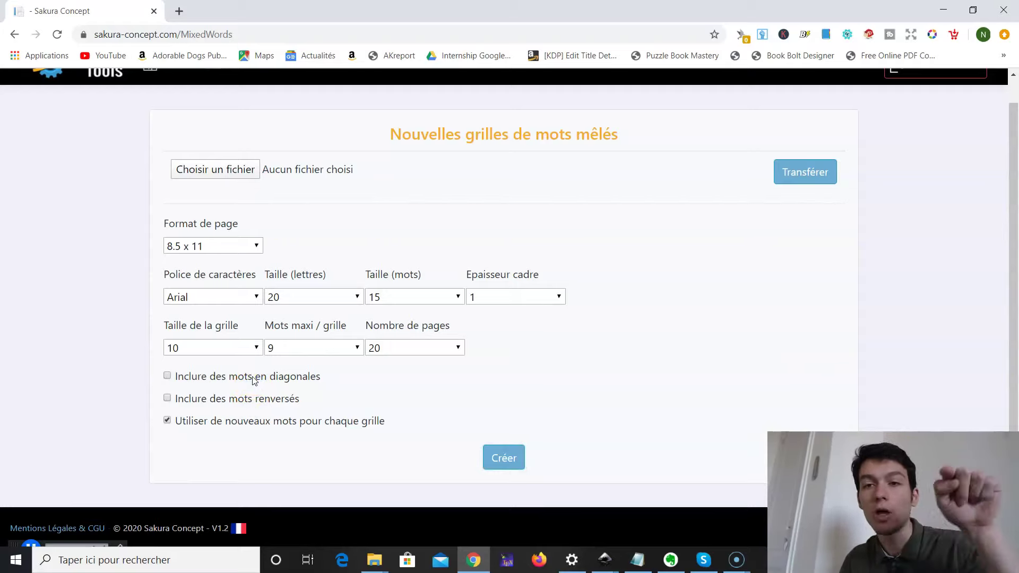
left_click(518, 461)
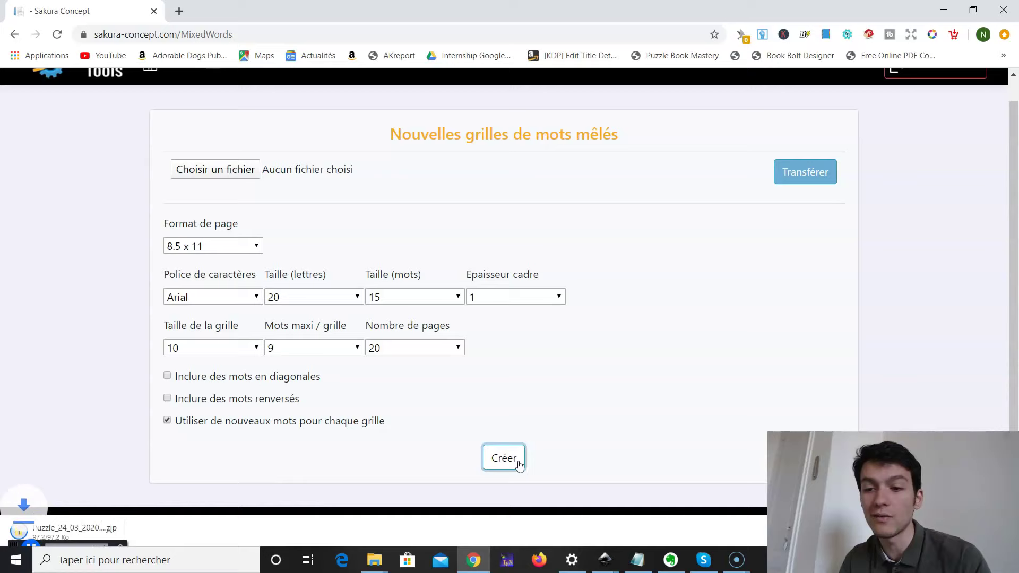
Step: View the simplified Puzzle #1 in the latest archive's Grilles PDF, and go back to the grid generator
left_click(99, 530)
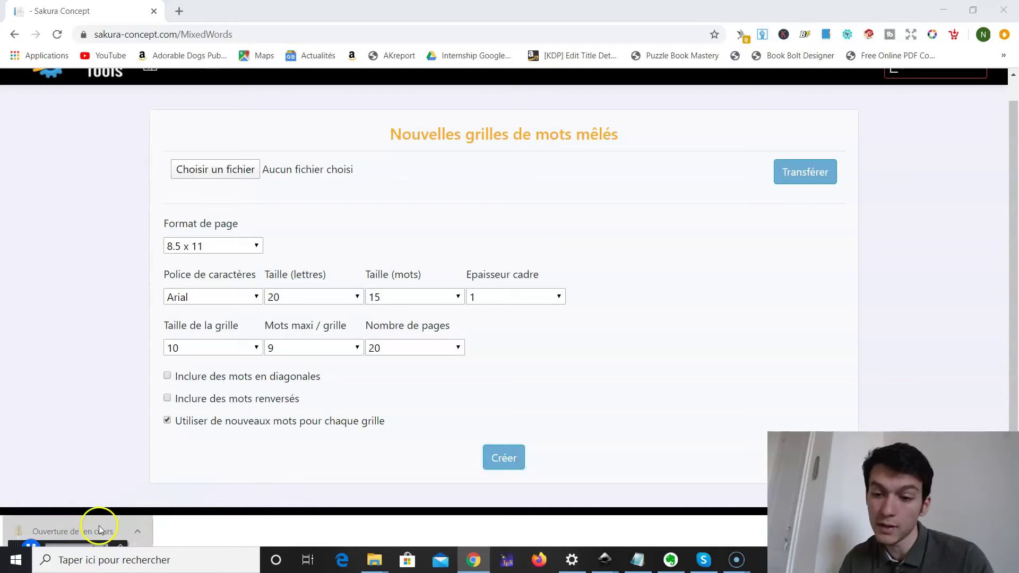
left_click(255, 175)
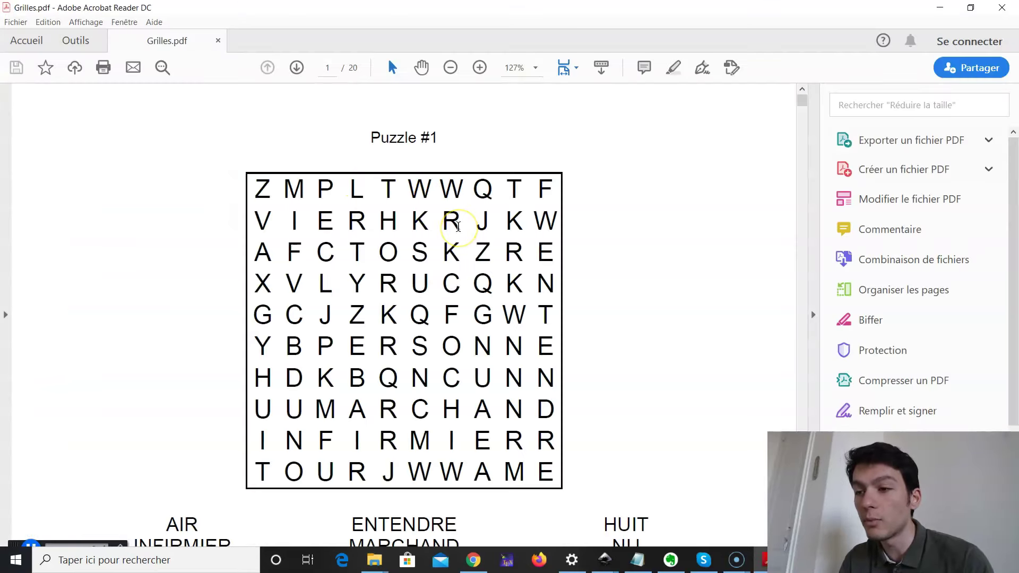
scroll(457, 227, "down", 2)
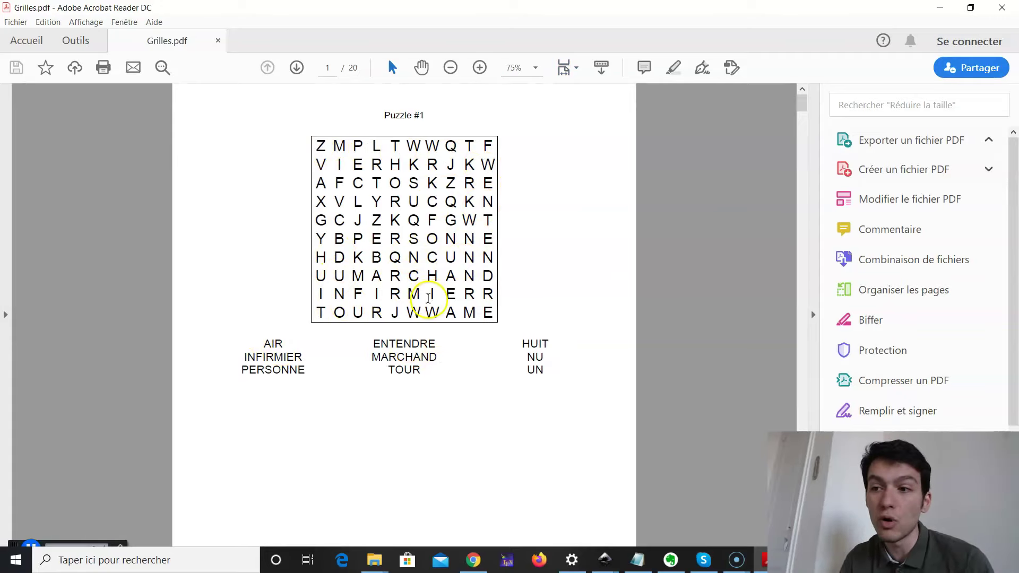
scroll(377, 235, "down", 4)
scroll(377, 235, "up", 4)
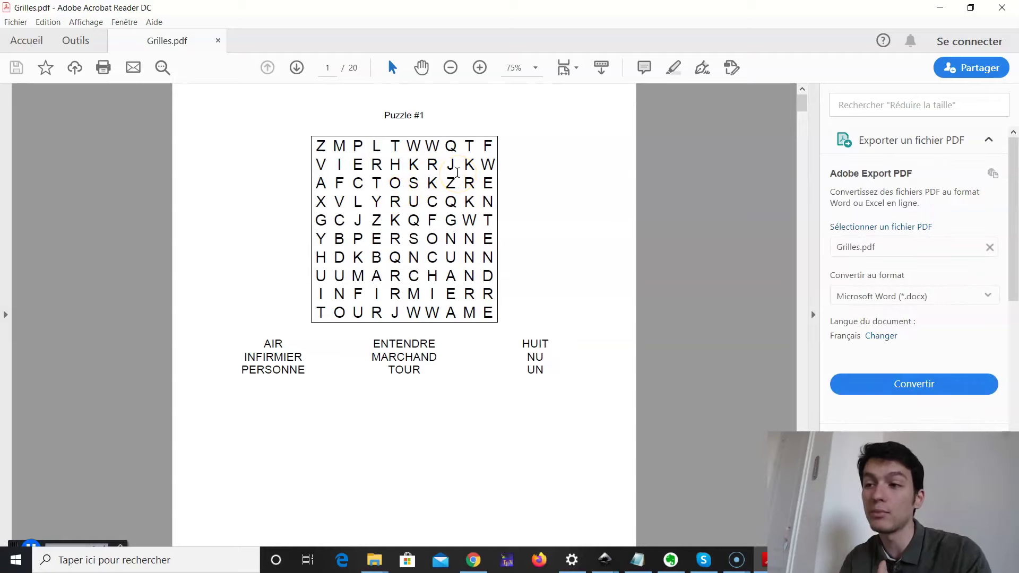
left_click(940, 7)
left_click(929, 117)
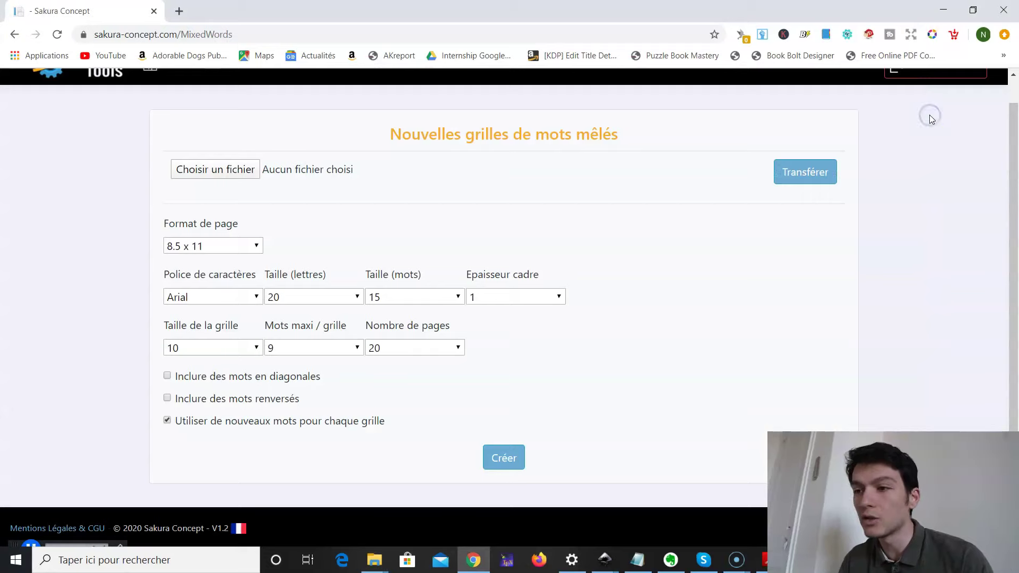
Step: On the ffonts.net page, review the Adigiana Toybox Regular font and download its zip archive
scroll(526, 165, "up", 1)
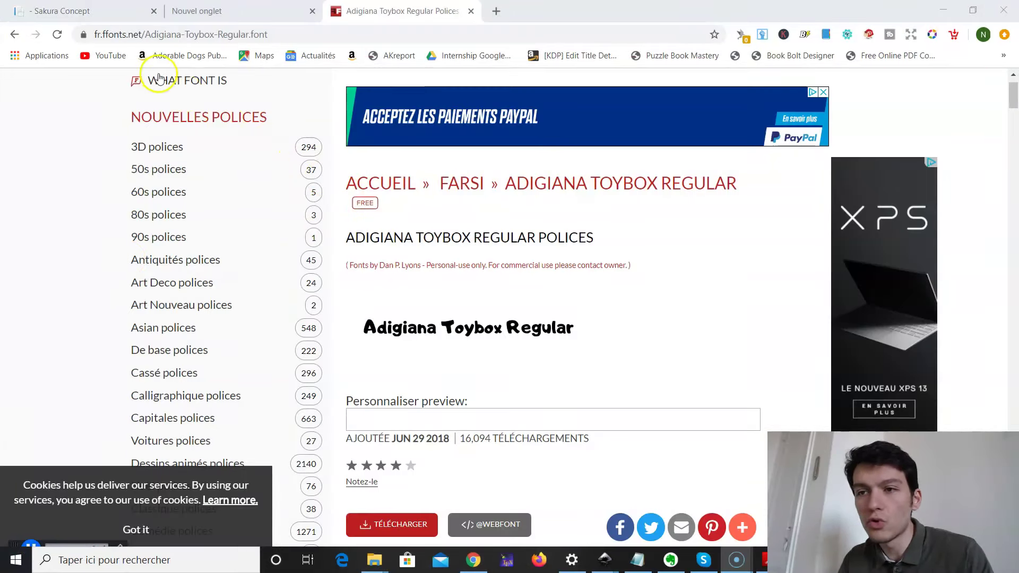
scroll(407, 272, "down", 2)
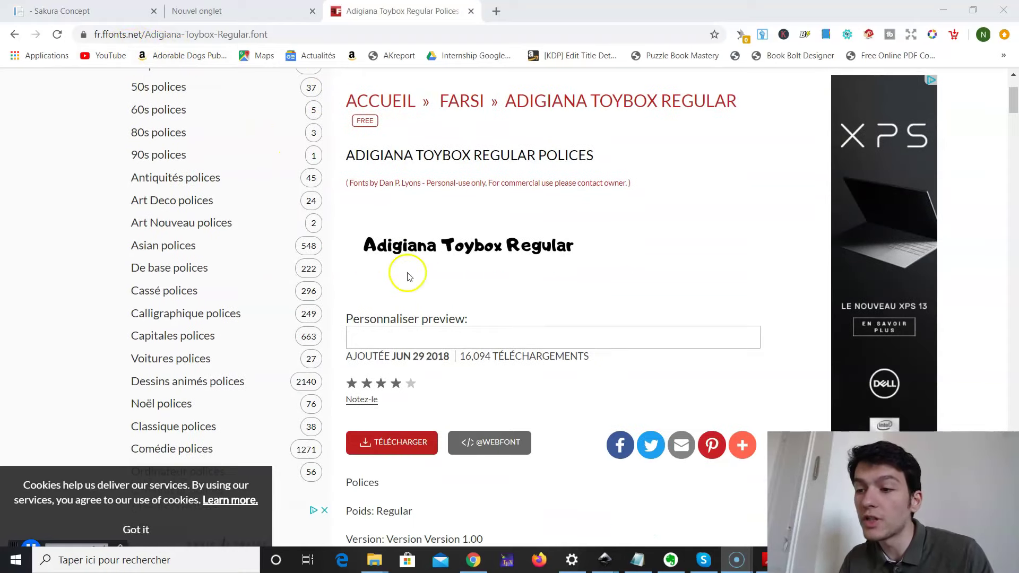
left_click_drag(371, 245, 519, 242)
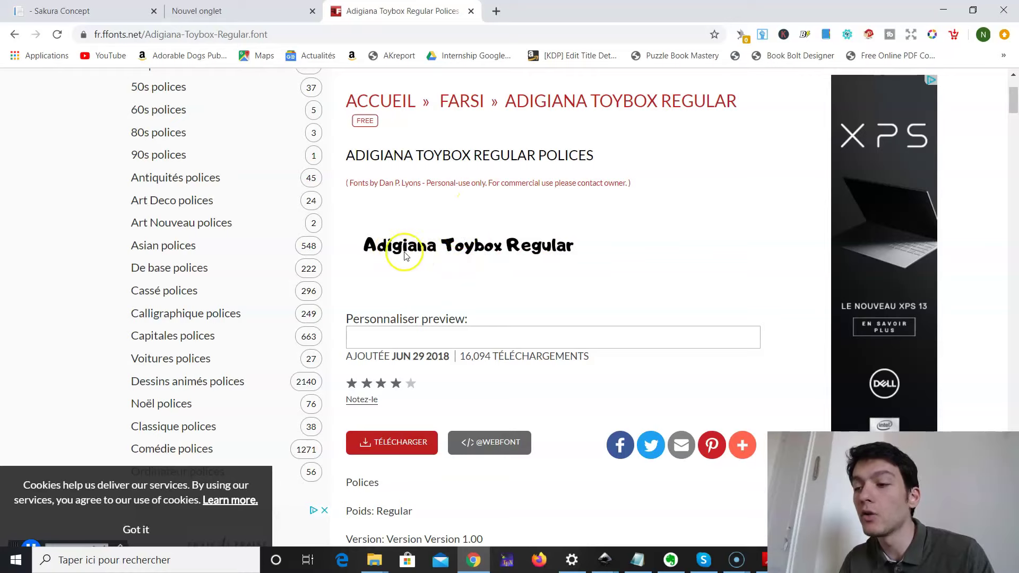
scroll(538, 249, "down", 2)
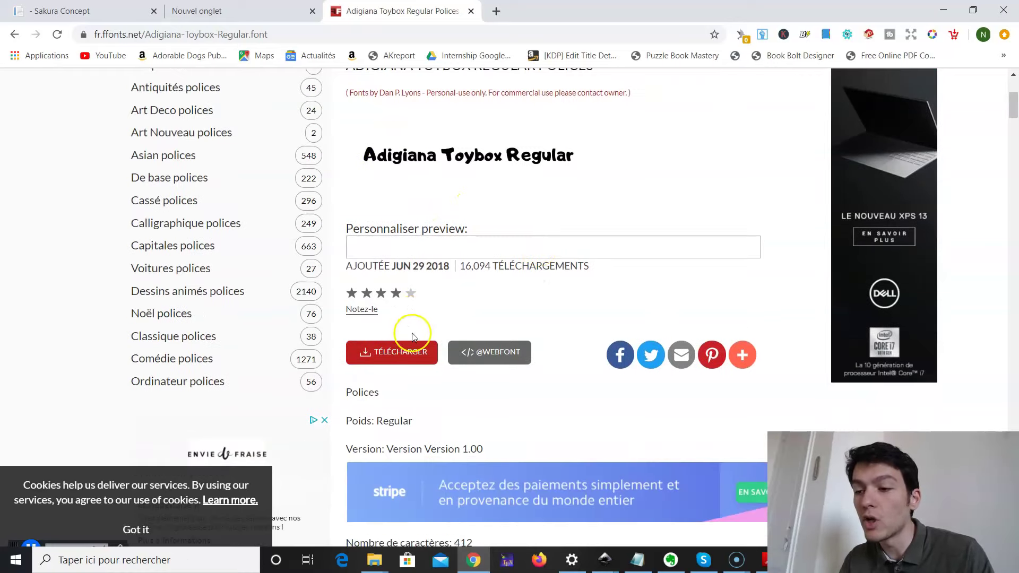
left_click(402, 353)
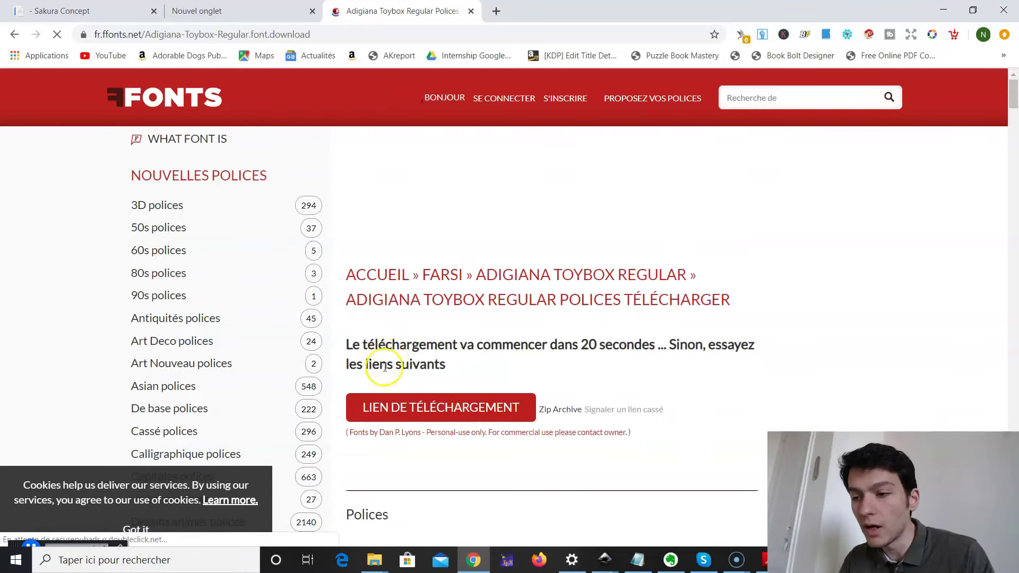
left_click(405, 401)
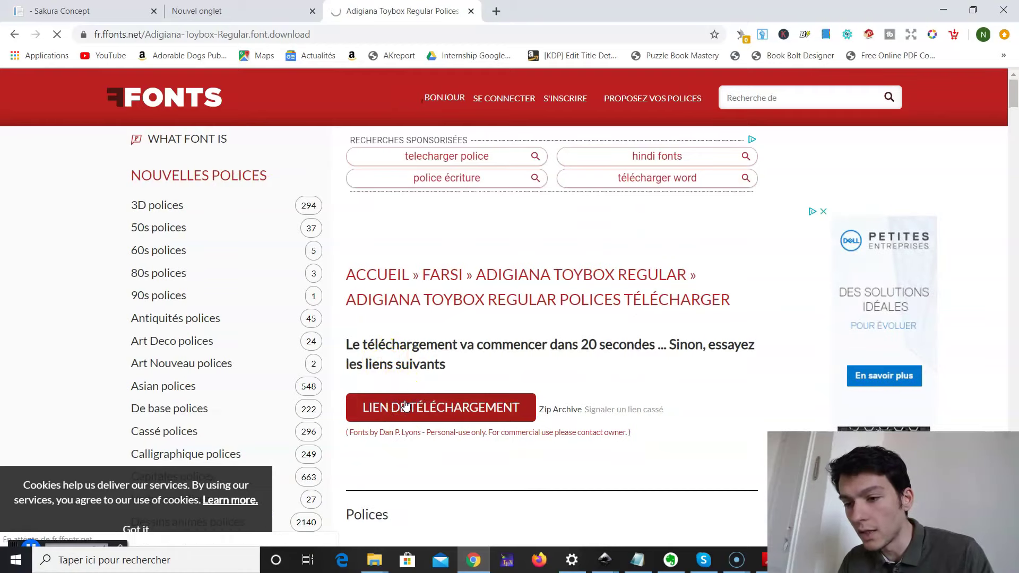
Step: Extract the downloaded Adigiana-Toybox-Regular zip archive and check the AdigianaUI font file in the extracted folder
left_click(78, 531)
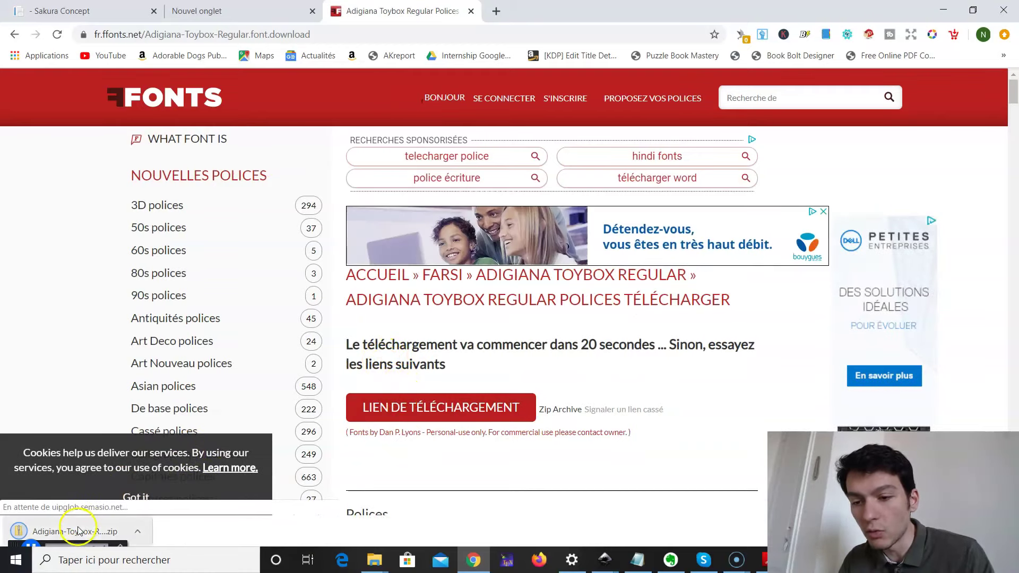
left_click(90, 498)
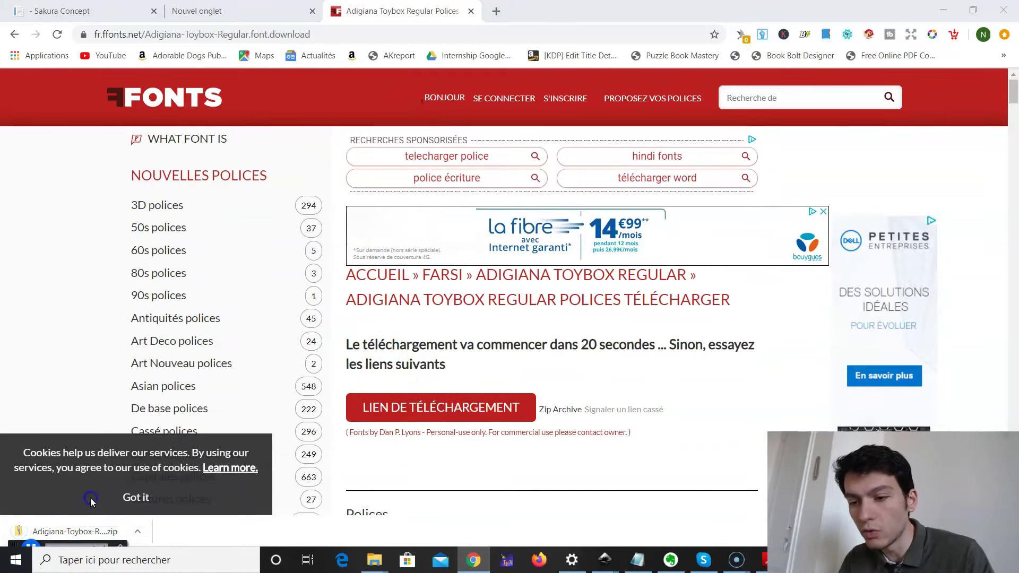
left_click(276, 187)
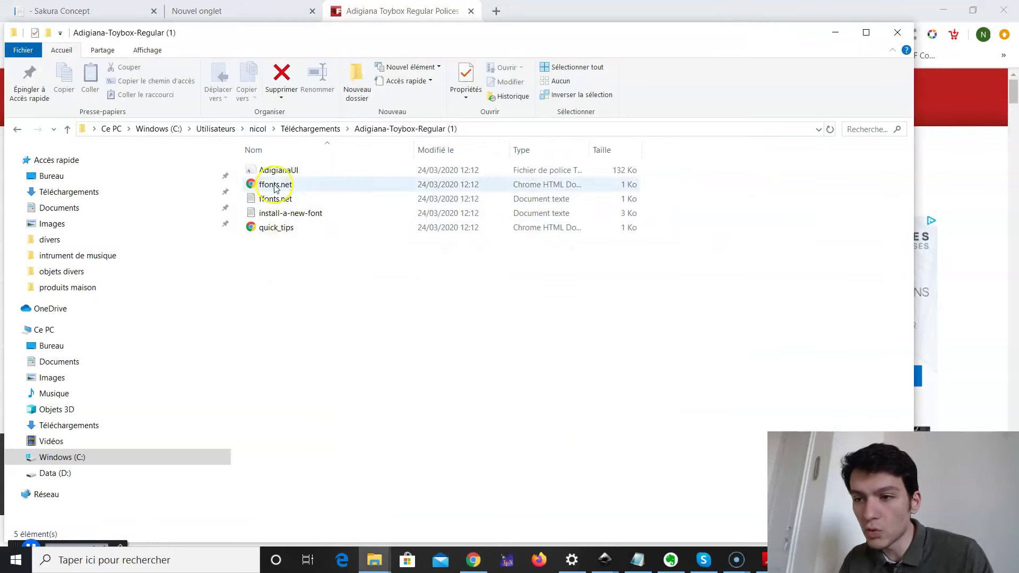
left_click(276, 174)
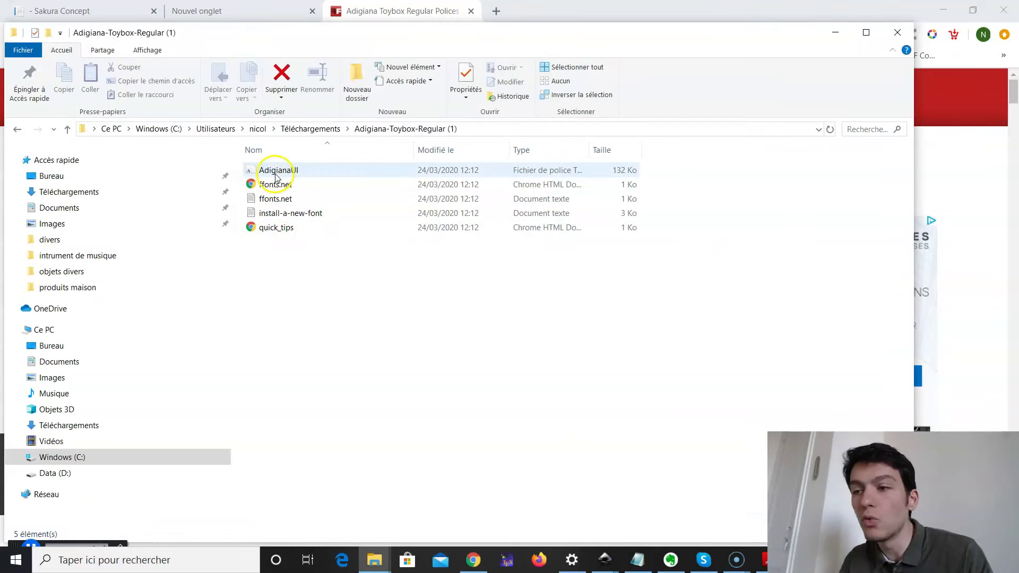
double_click(556, 169)
Step: On the Sakura Concept font upload page, choose AdigianaUI.ttf from the adigi folder in Téléchargements and upload it
left_click(219, 7)
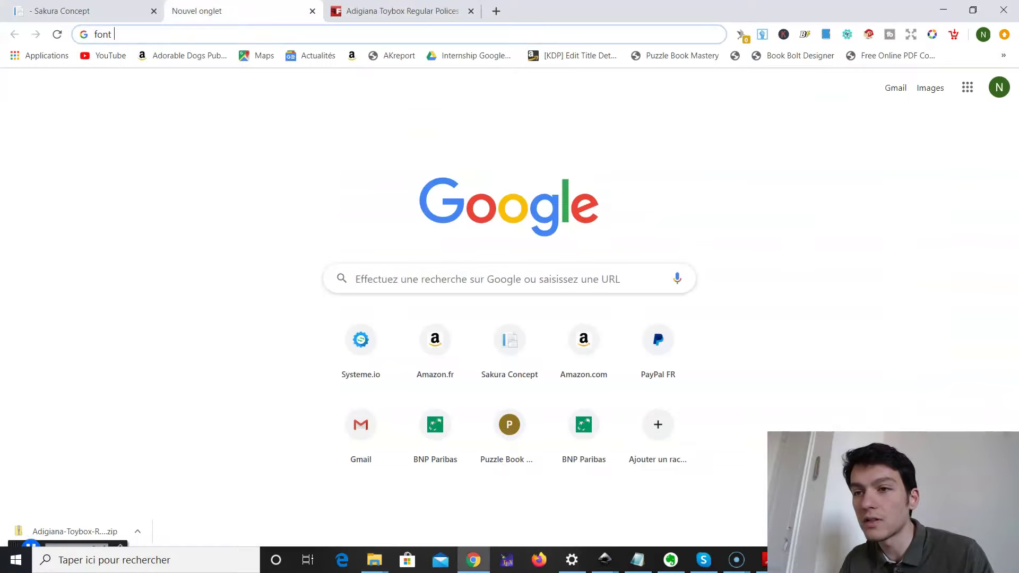
left_click(79, 11)
left_click(239, 196)
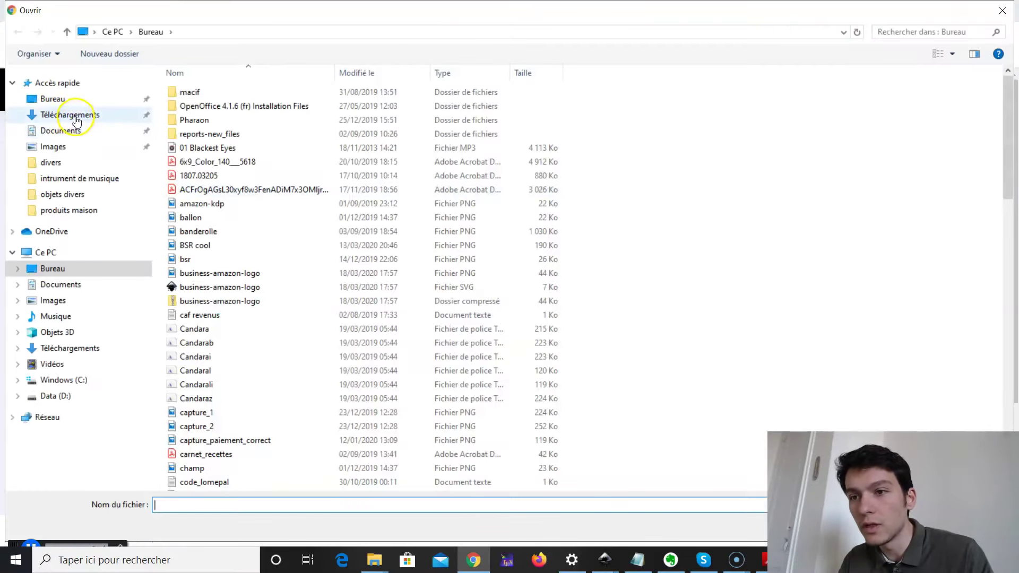
left_click(75, 114)
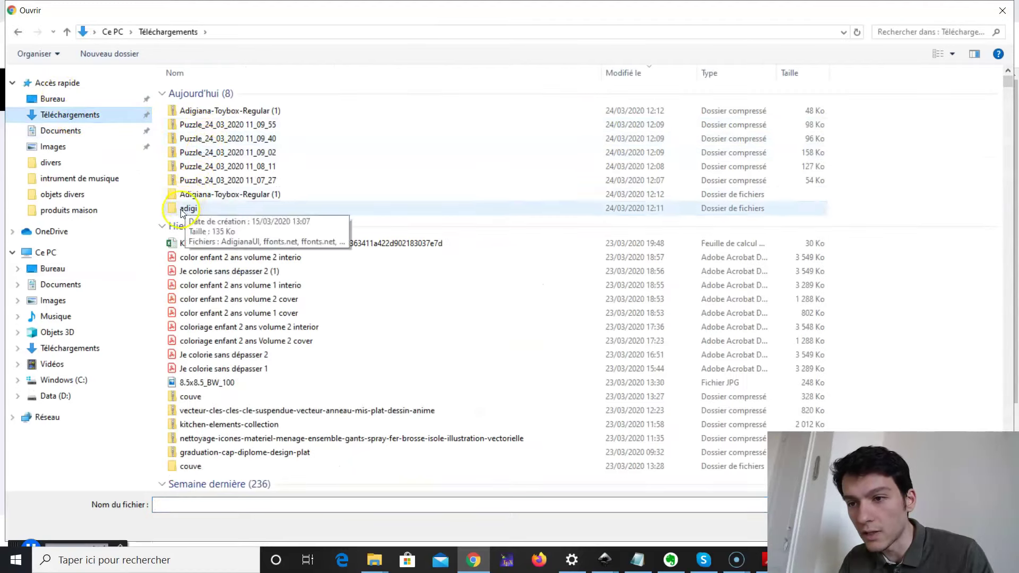
double_click(180, 201)
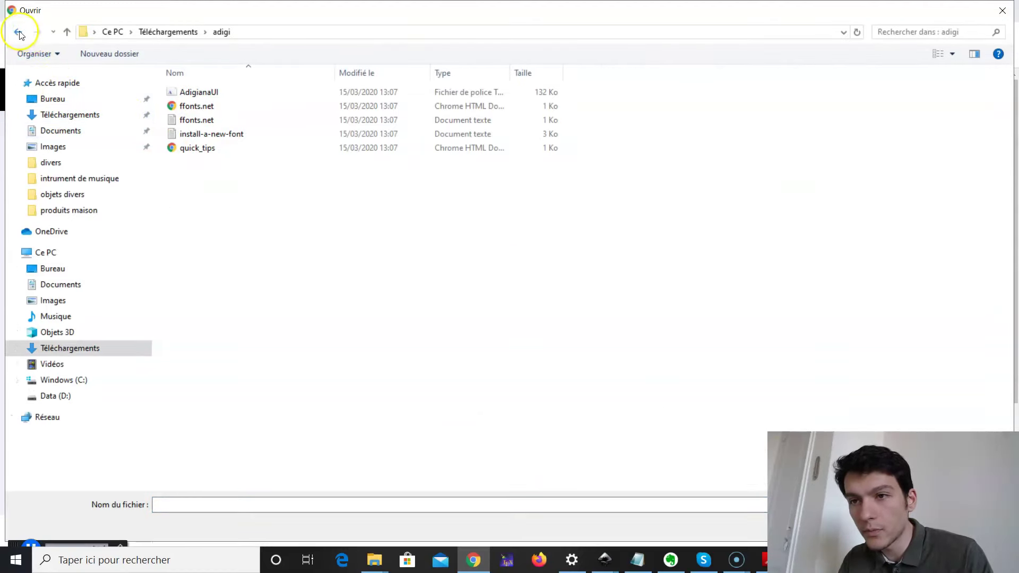
double_click(192, 93)
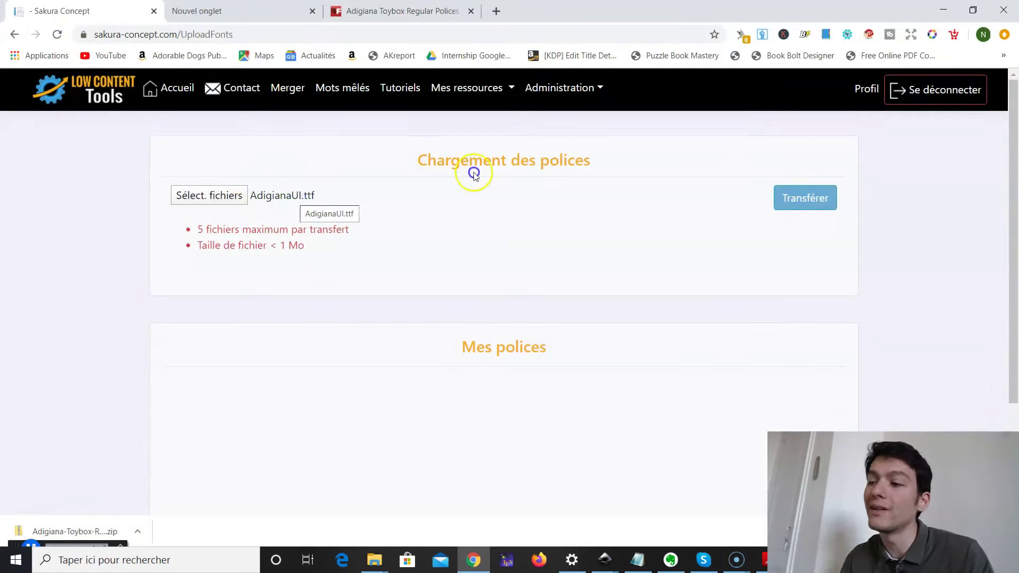
left_click(780, 199)
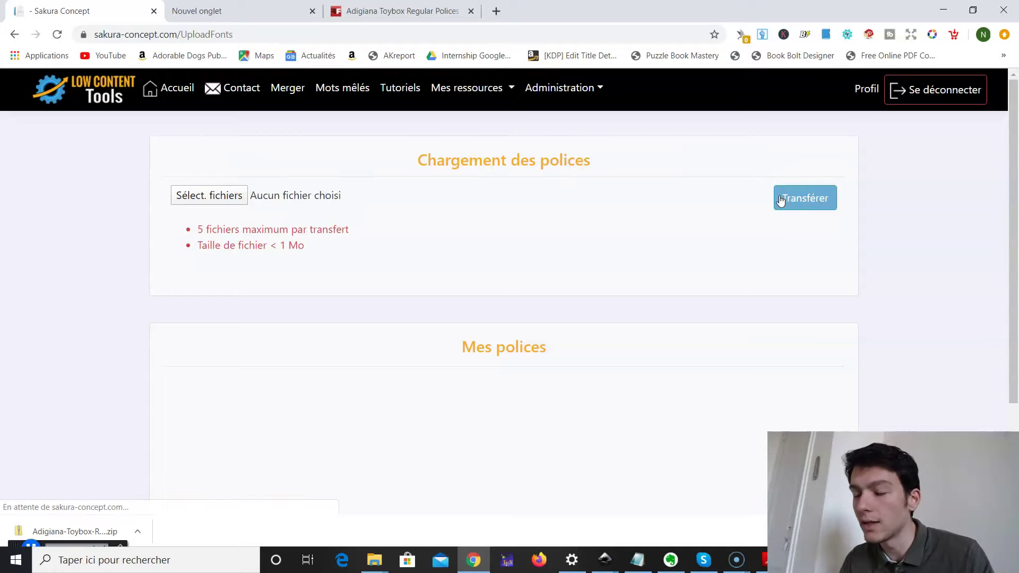
scroll(787, 265, "down", 3)
scroll(787, 265, "up", 3)
Step: Go to the Mots mêlés generator and choose AdigianaUI as the font for the new grids
left_click(337, 92)
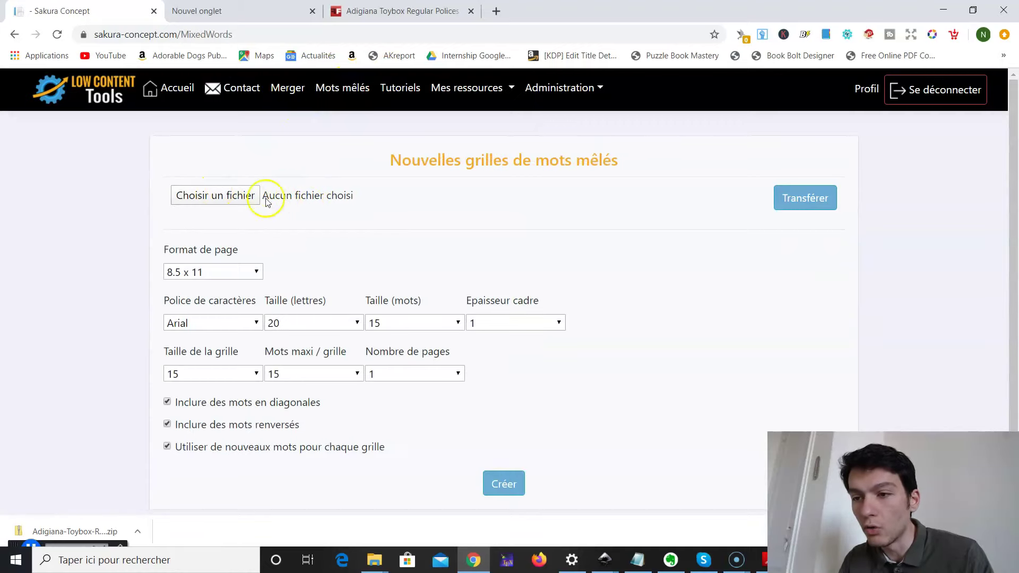
scroll(398, 217, "down", 1)
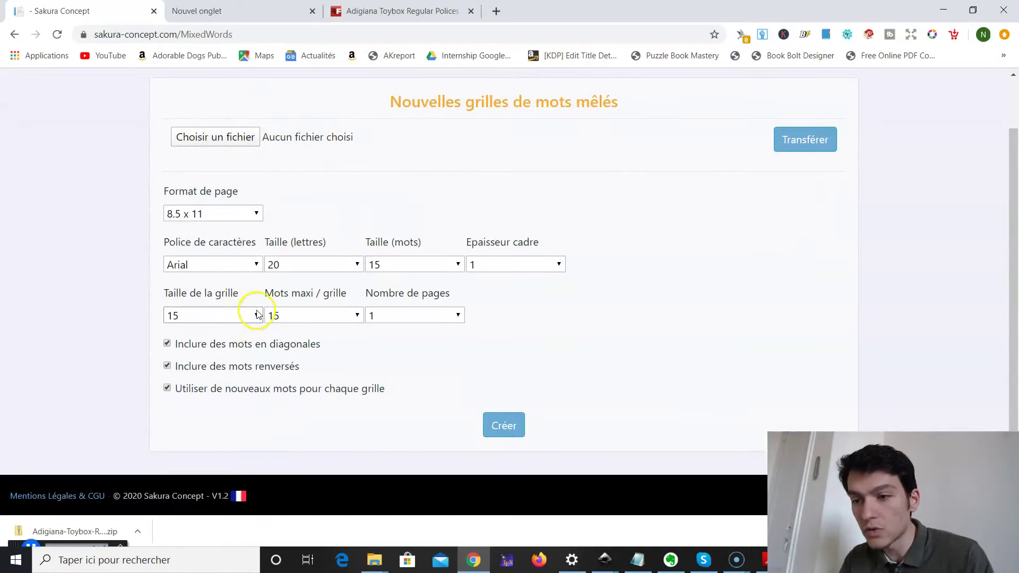
left_click(248, 265)
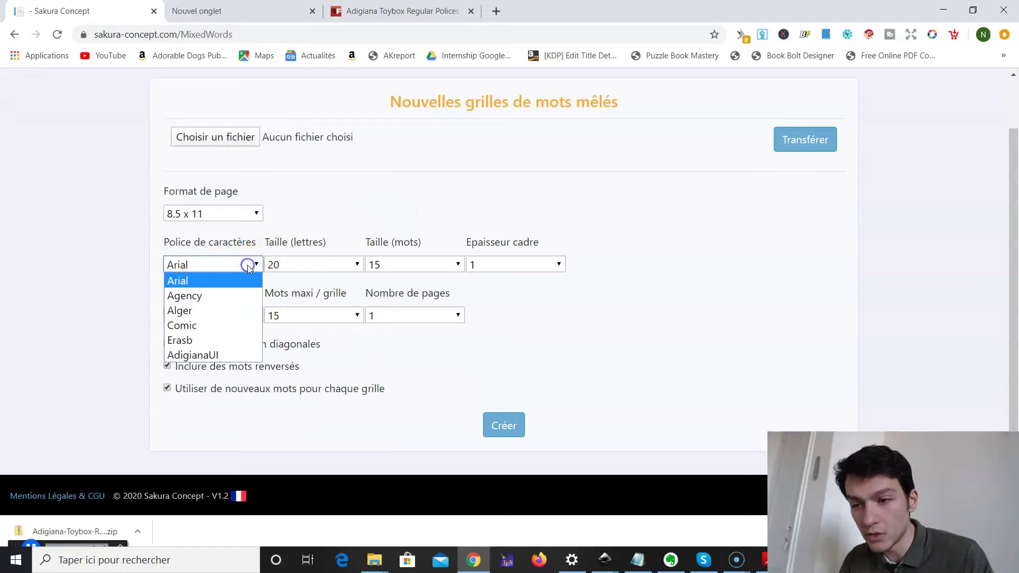
left_click(184, 356)
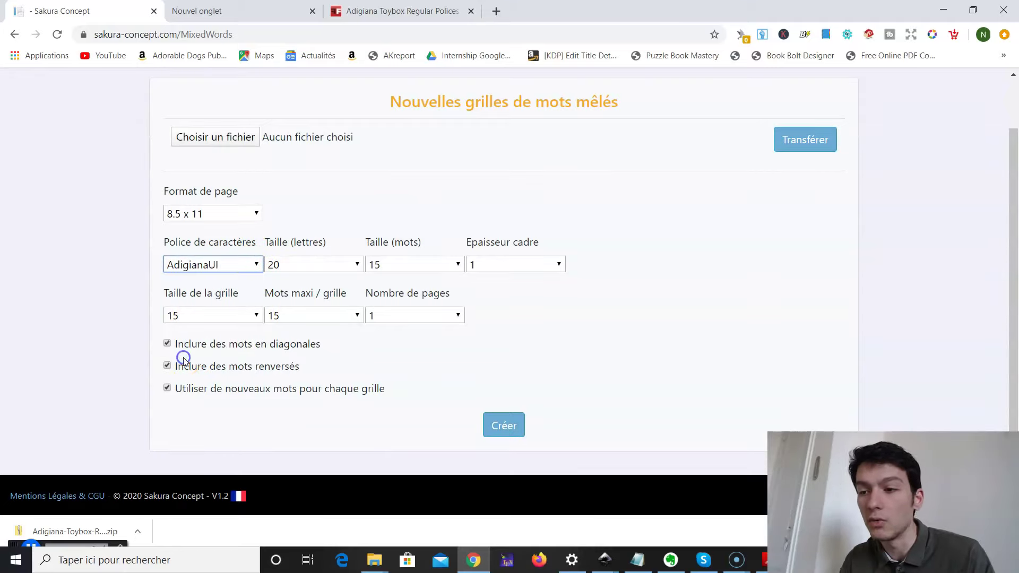
Step: Set the letter size to 28, the word size to 20 and the frame thickness to 3
left_click(336, 264)
scroll(298, 409, "down", 1)
scroll(297, 410, "down", 2)
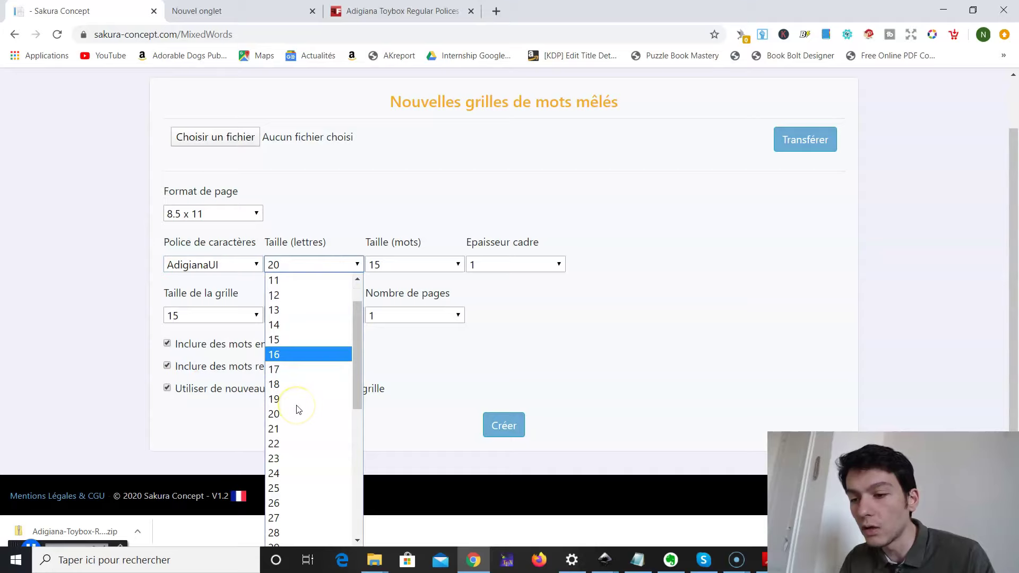
left_click(277, 472)
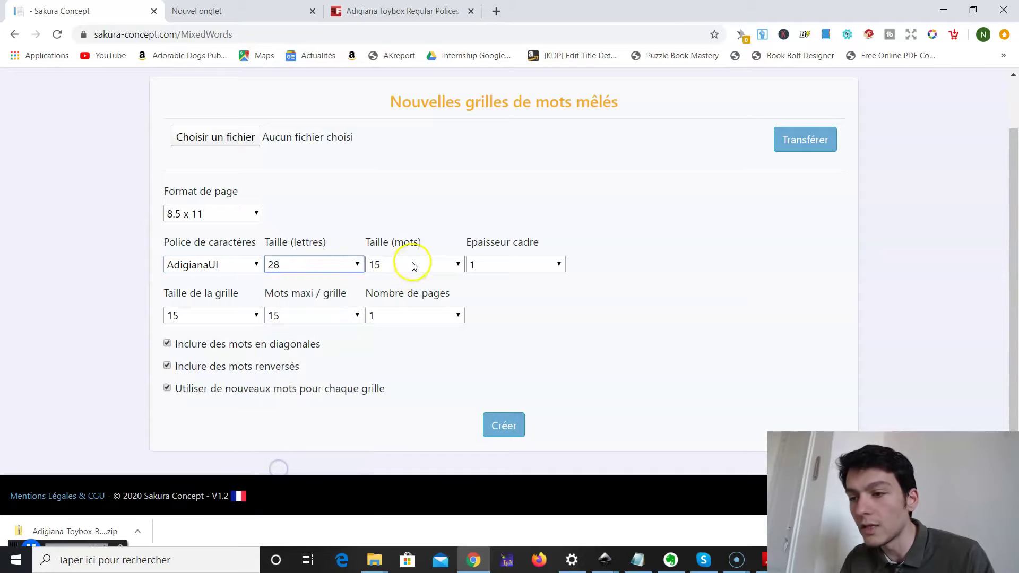
left_click(420, 264)
left_click(381, 459)
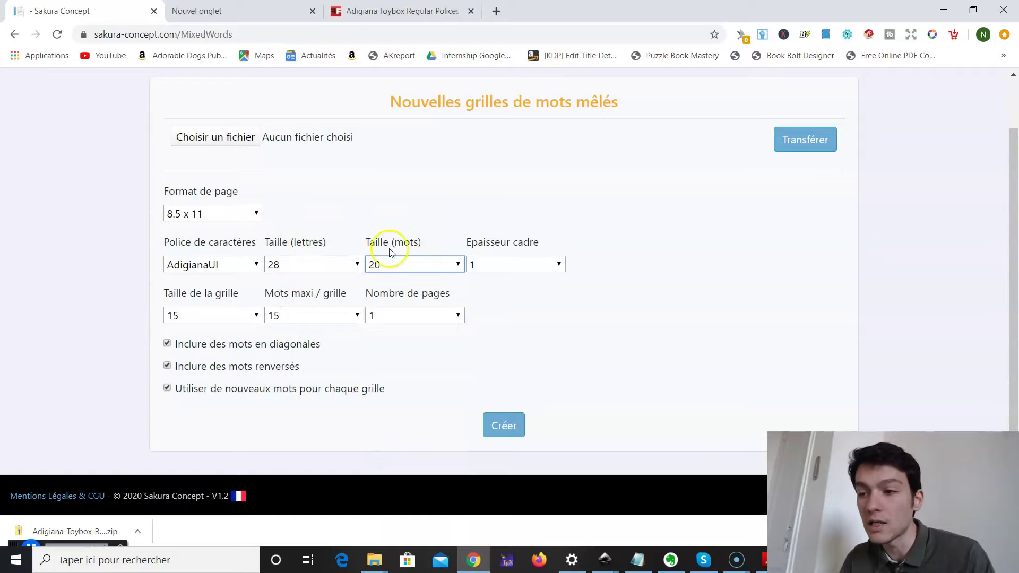
left_click(511, 264)
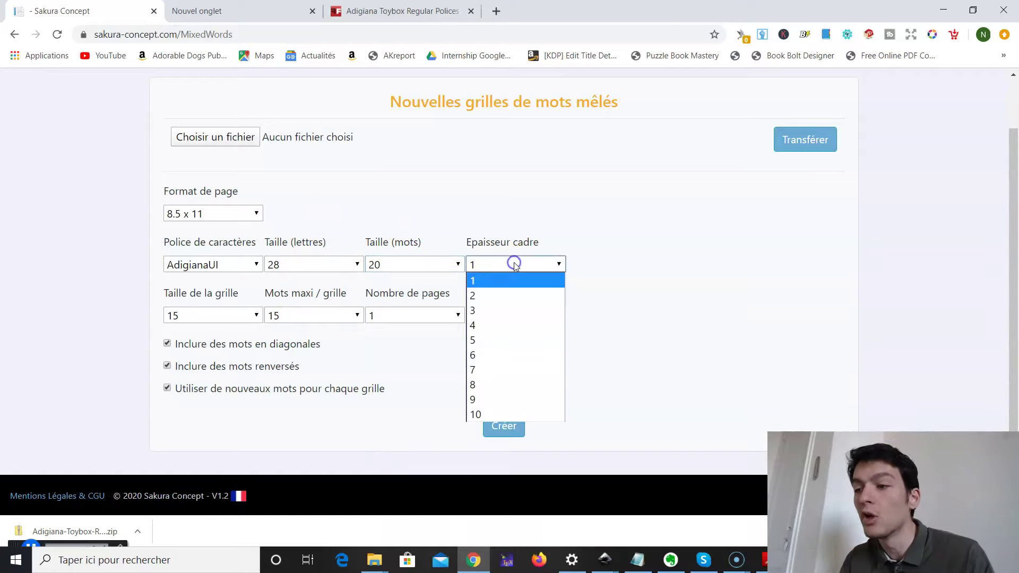
left_click(518, 312)
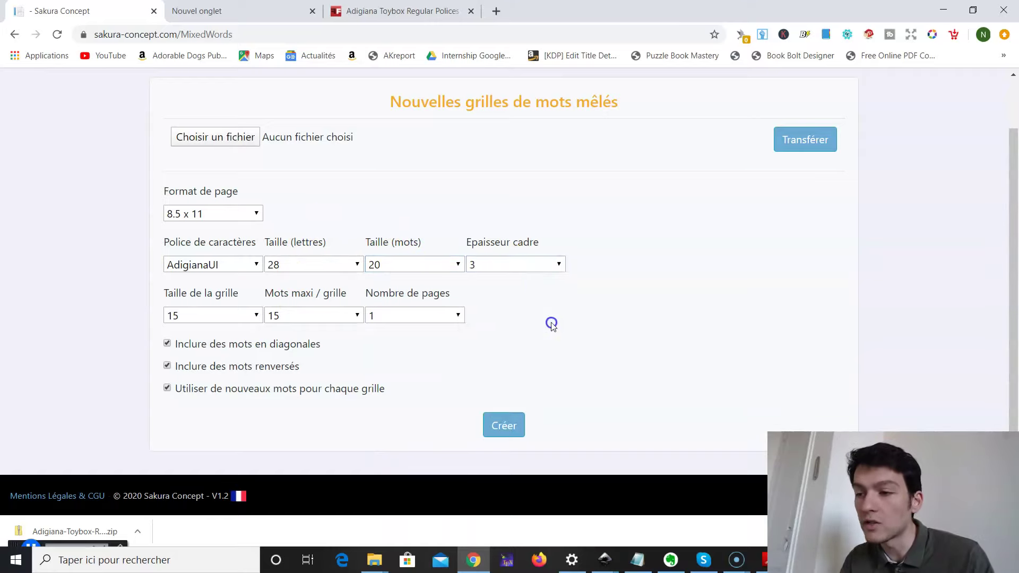
Step: Set the grid size to 10 and the maximum words per grid to 9
left_click(243, 320)
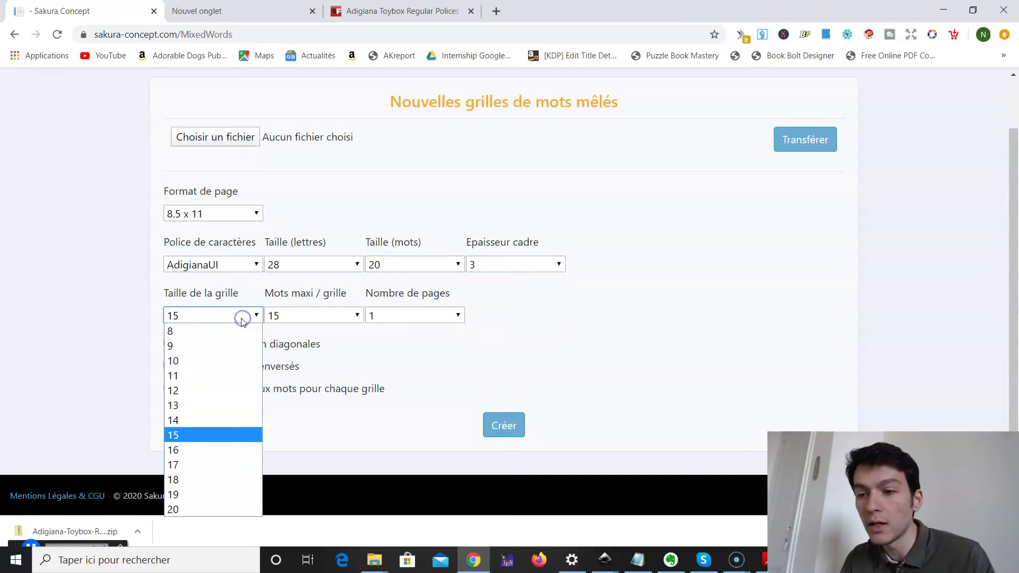
left_click(202, 359)
left_click(352, 315)
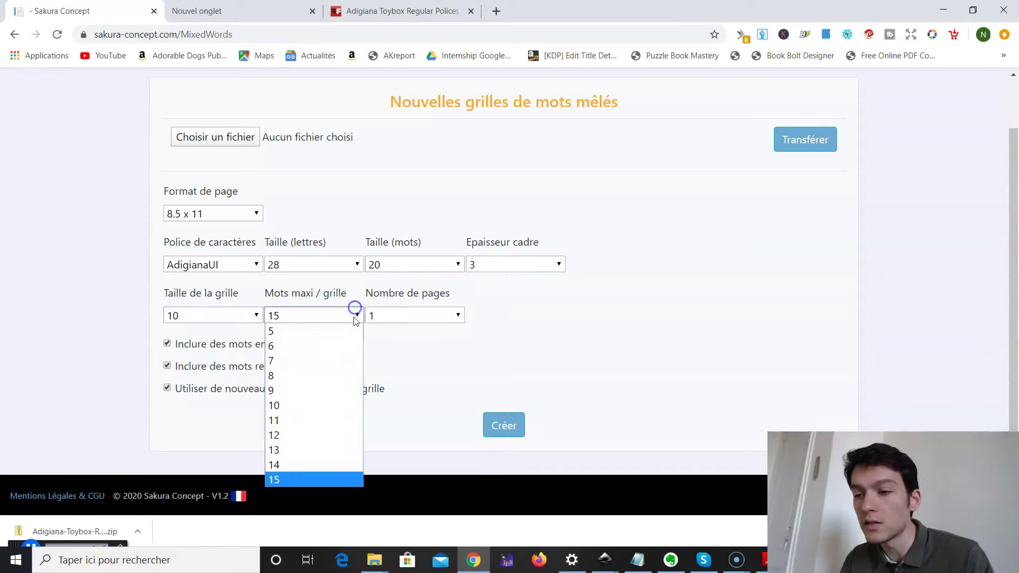
left_click(317, 391)
Step: Exclude reversed and diagonal words, set the number of pages to 20, and create the grids
left_click(239, 362)
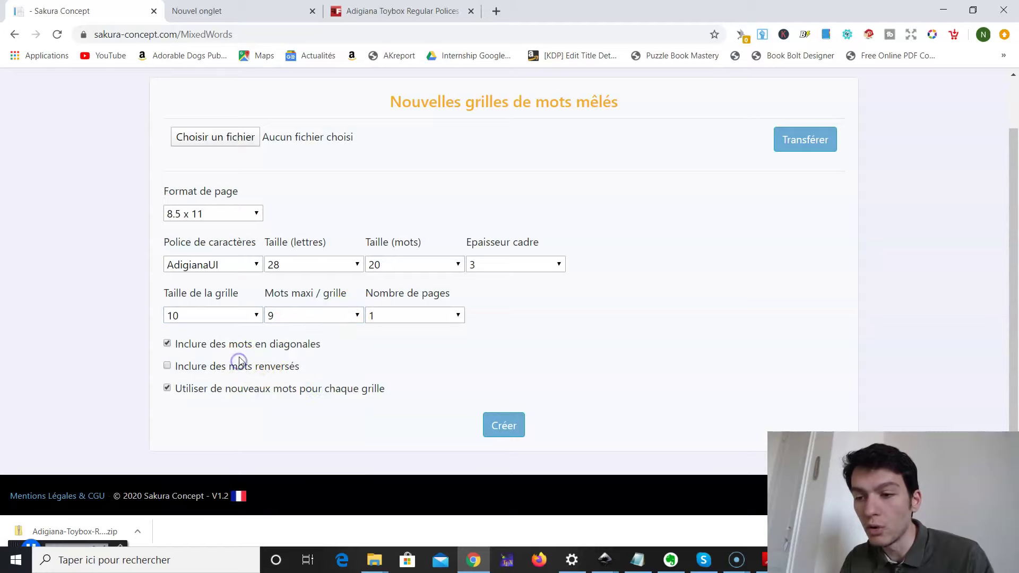
left_click(410, 317)
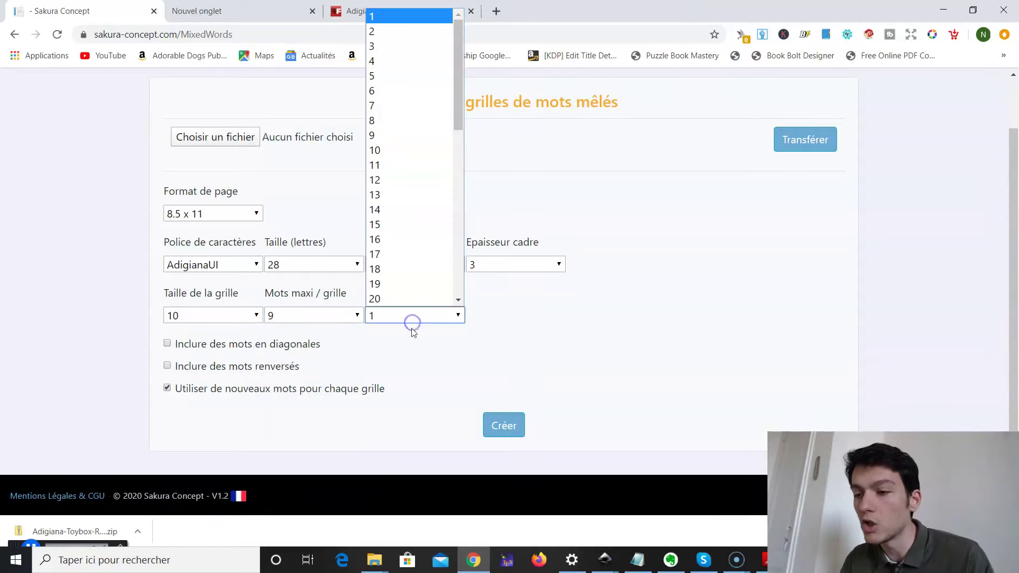
left_click(409, 291)
left_click(496, 425)
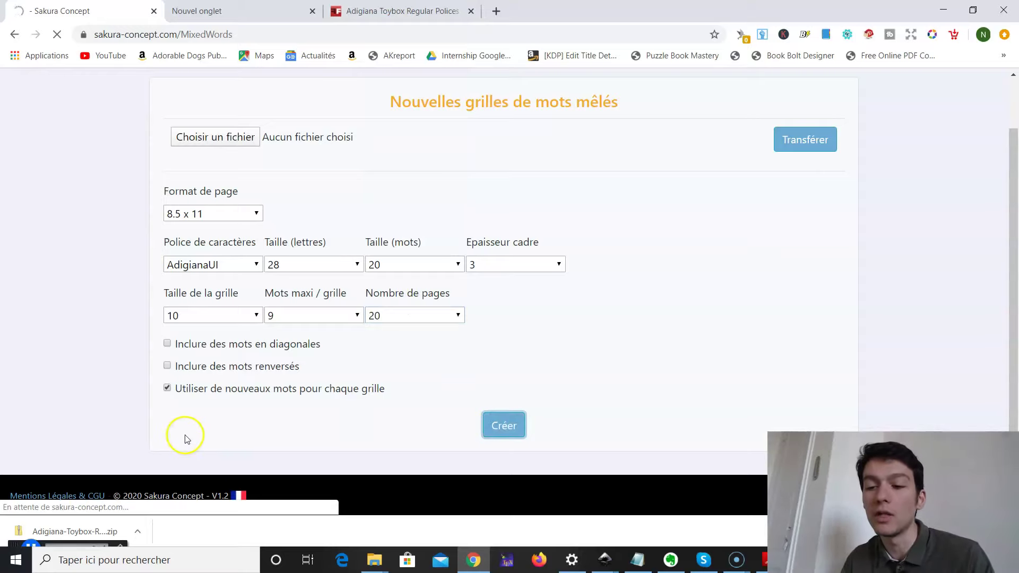
Step: Examine Puzzle #1 and its word list in the new archive's Grilles PDF, and close all PDFs to return to the generator
left_click(102, 528)
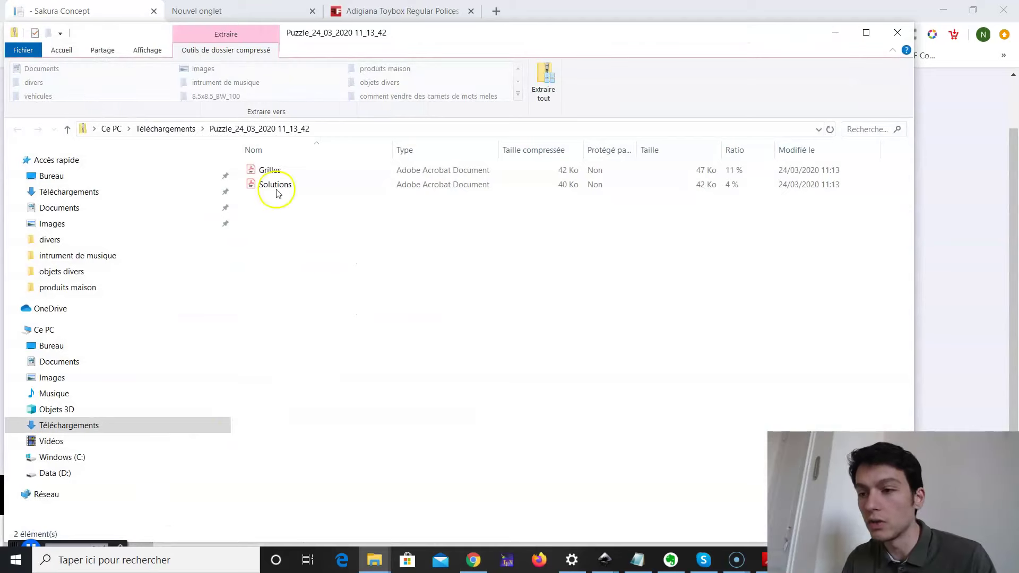
left_click(263, 171)
double_click(263, 175)
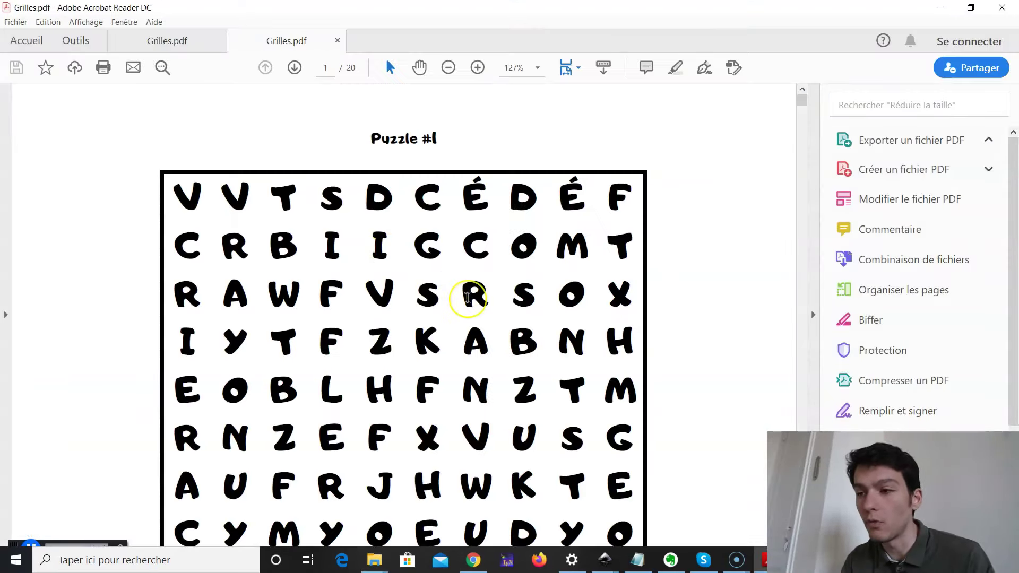
scroll(468, 298, "down", 2)
scroll(467, 298, "down", 1)
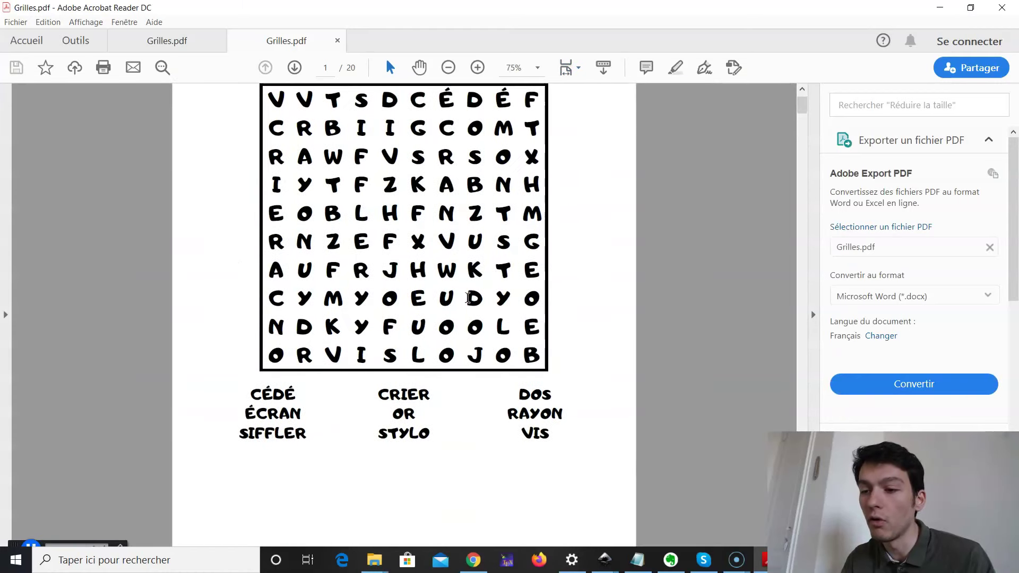
scroll(467, 298, "up", 1)
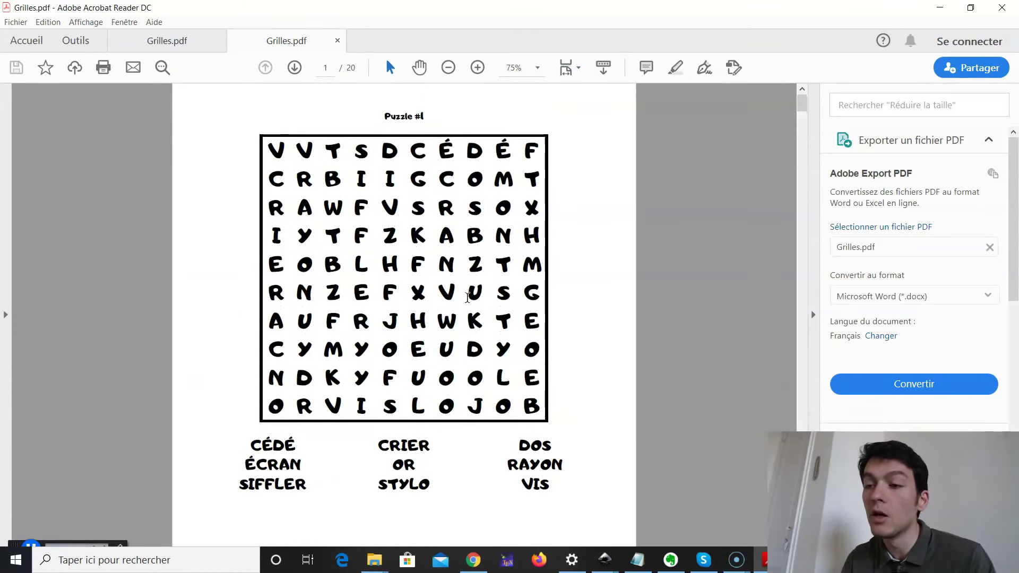
scroll(467, 298, "down", 1)
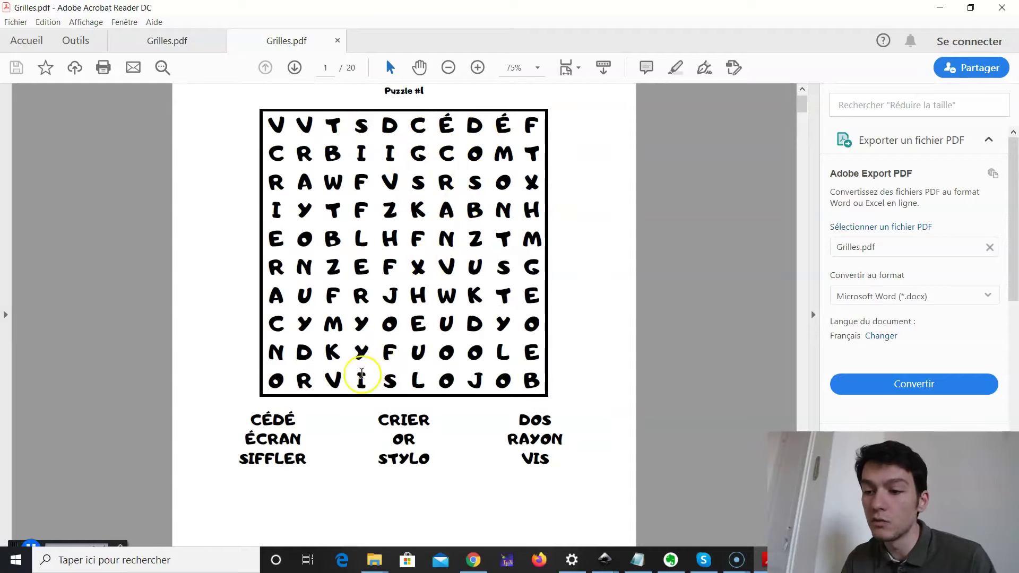
scroll(243, 354, "down", 3)
left_click_drag(251, 346, 471, 382)
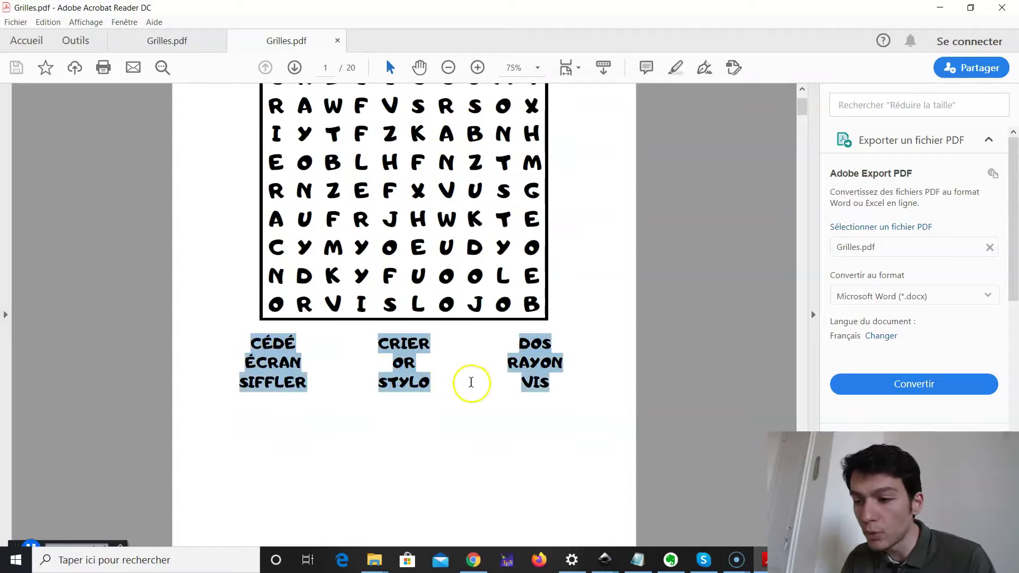
left_click(1003, 8)
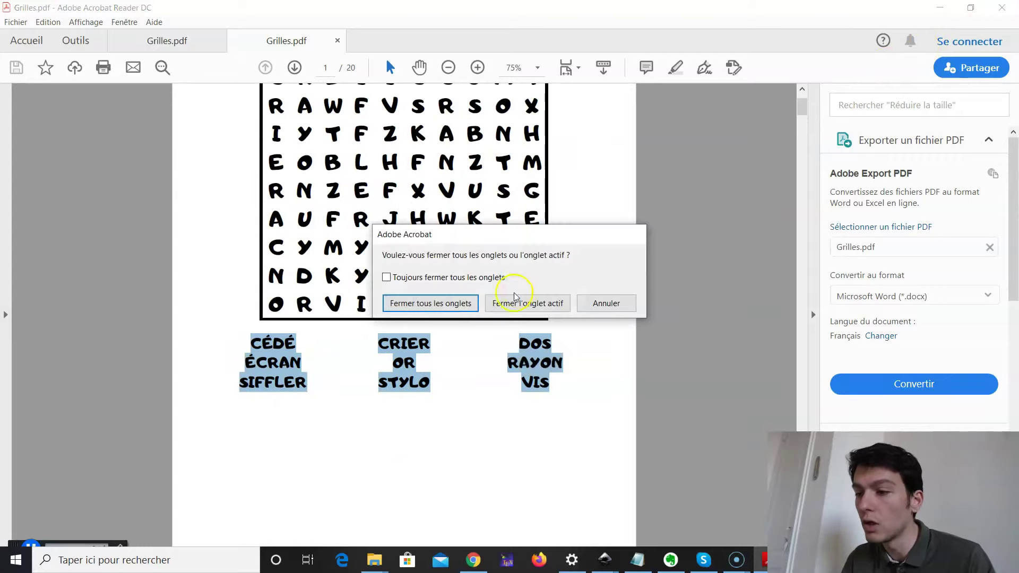
left_click(467, 302)
left_click(947, 102)
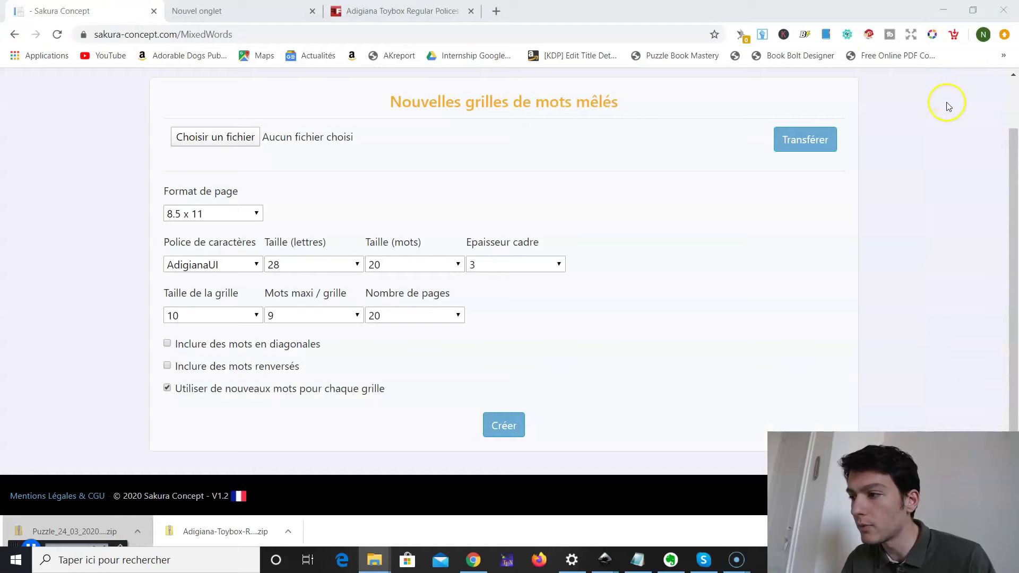
Step: Increase the size of the words listed under the grids to 25
left_click(458, 265)
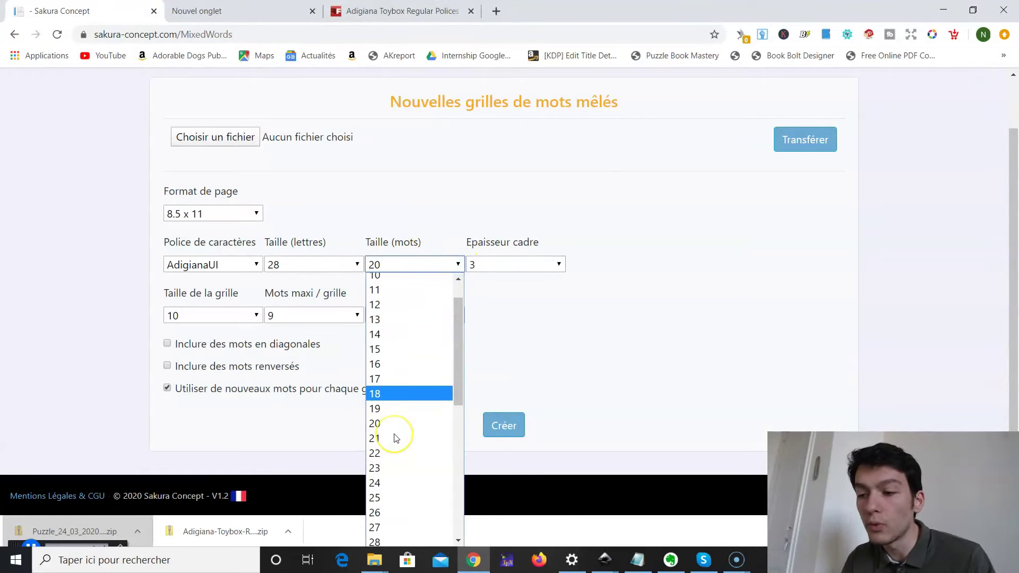
left_click(392, 457)
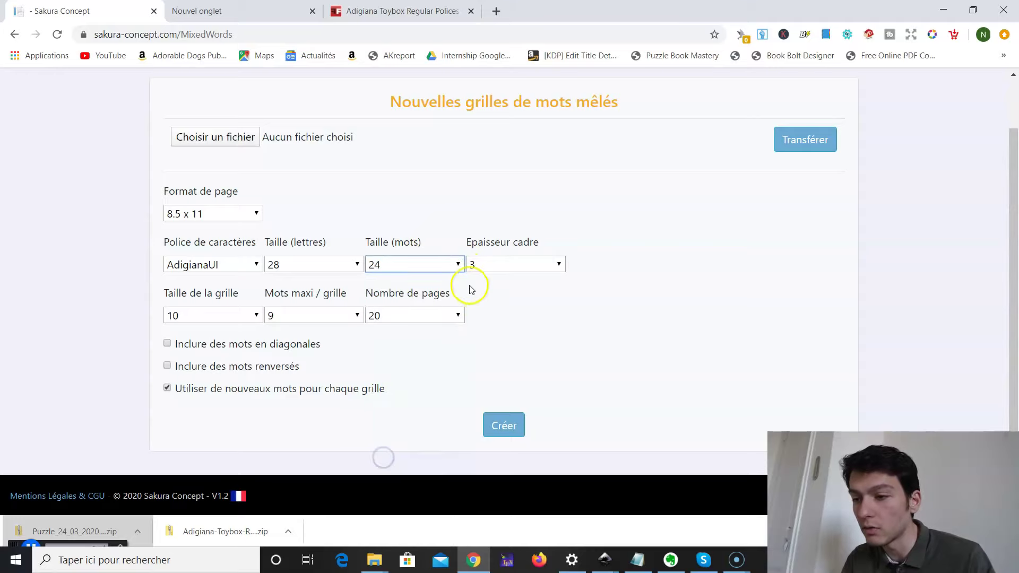
left_click(457, 264)
left_click(404, 531)
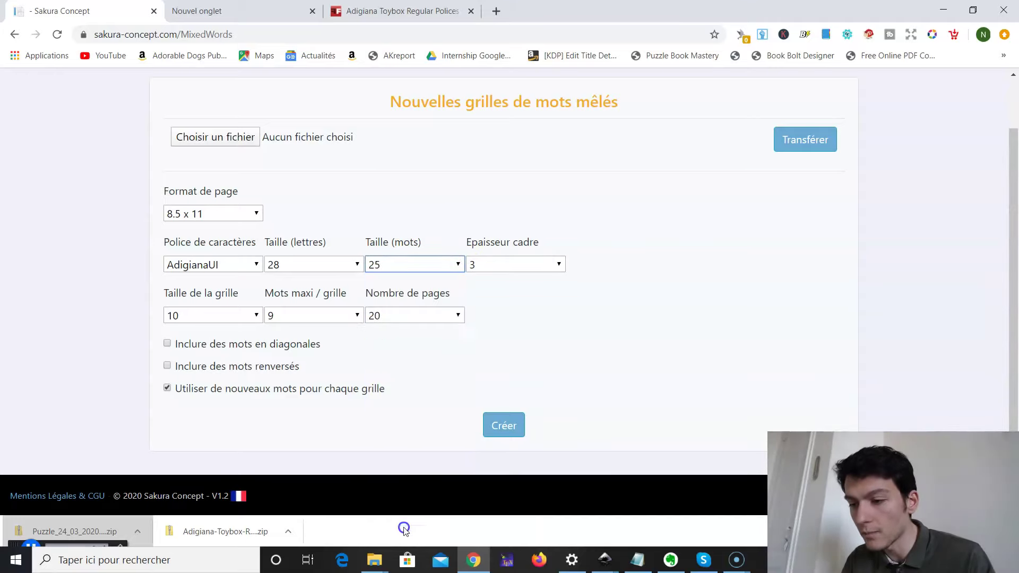
Step: Create the grids with the current settings and open the Grilles PDF from the downloaded archive
left_click(504, 425)
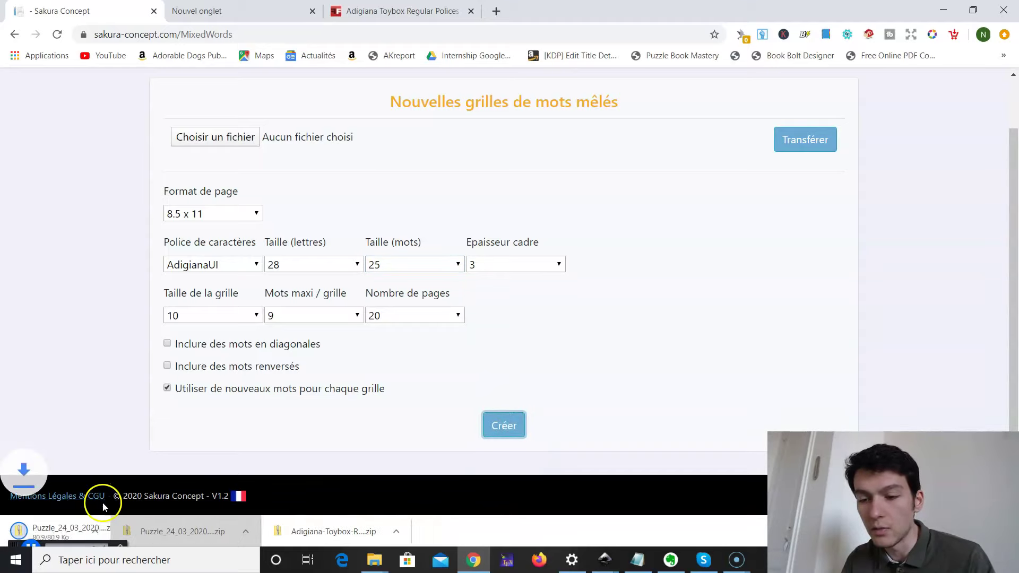
left_click(91, 524)
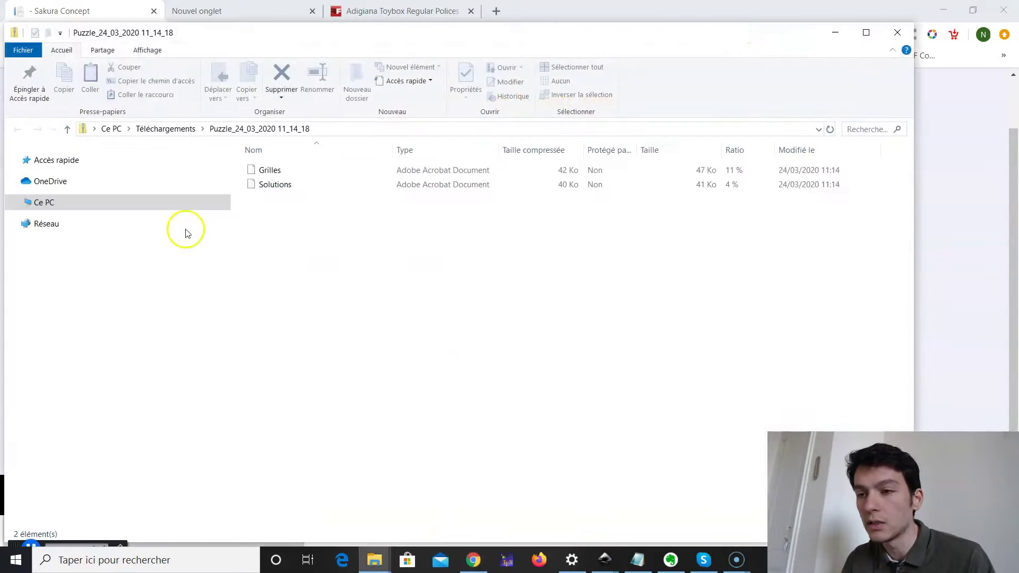
left_click(268, 171)
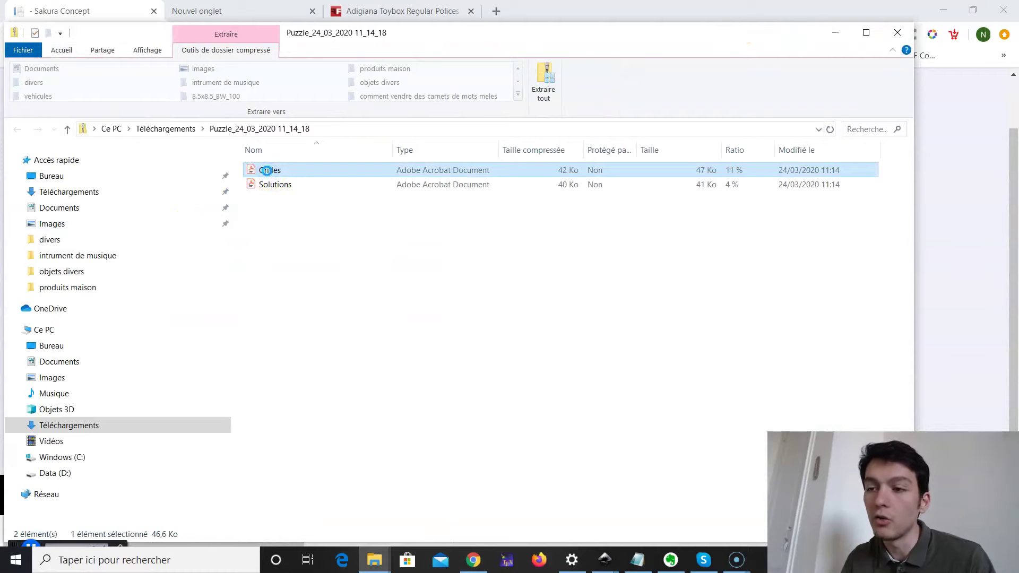
double_click(309, 171)
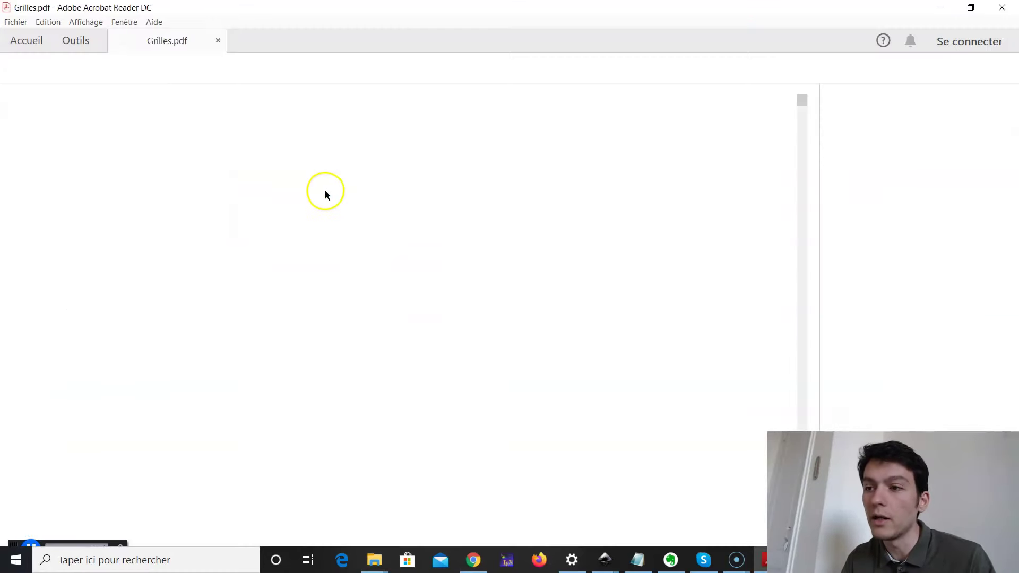
Step: Examine the size of the word list under Puzzle #1, and close the PDF to return to the generator
scroll(392, 357, "down", 6)
scroll(392, 359, "down", 3, "ctrl")
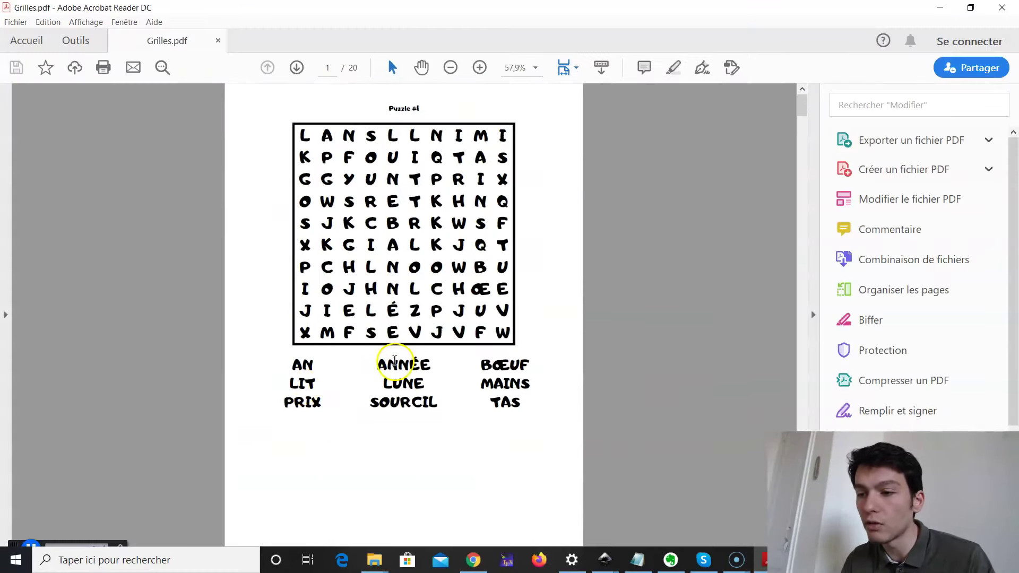
left_click_drag(280, 364, 524, 416)
left_click(566, 295)
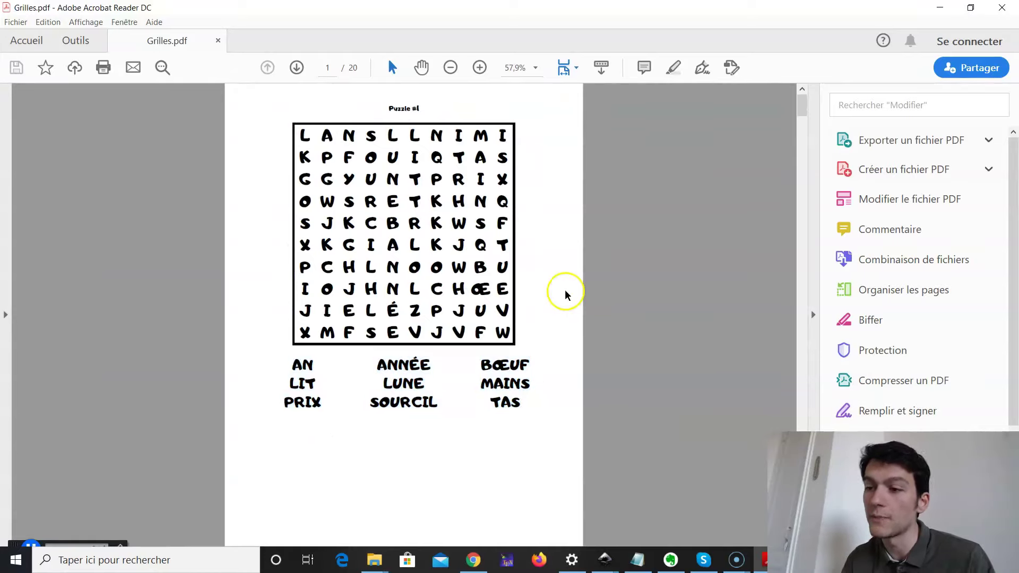
key("alt+F4")
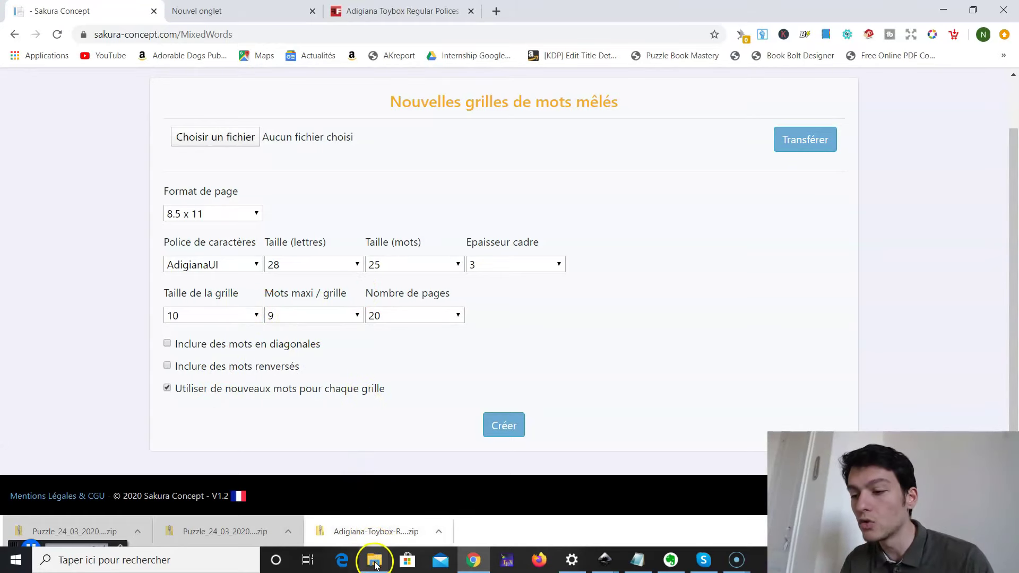
Step: Switch to the liste_mots file in Notepad, maximize it, and split the words with several blank lines after "bille,"
left_click(634, 558)
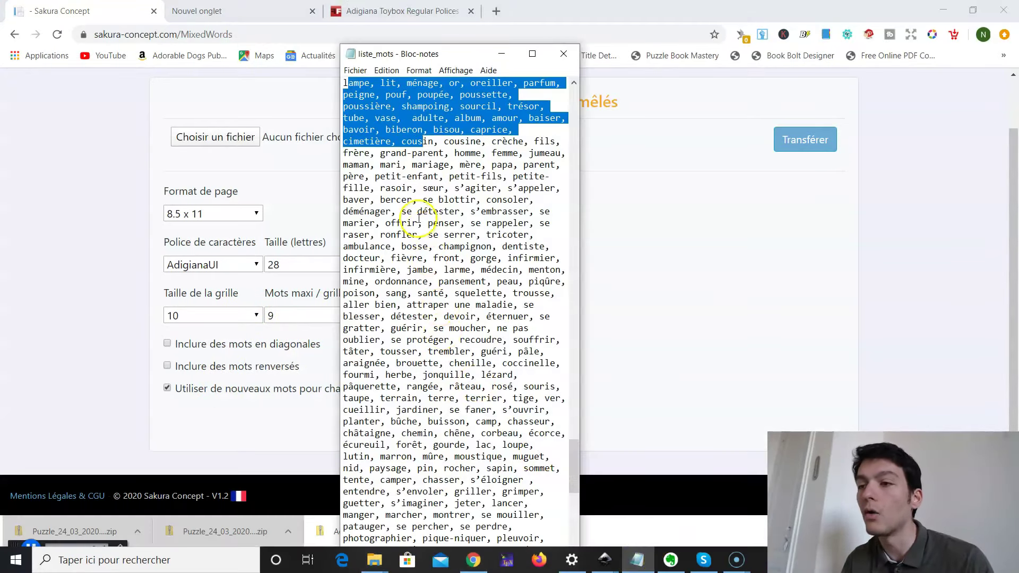
left_click(419, 218)
left_click(533, 54)
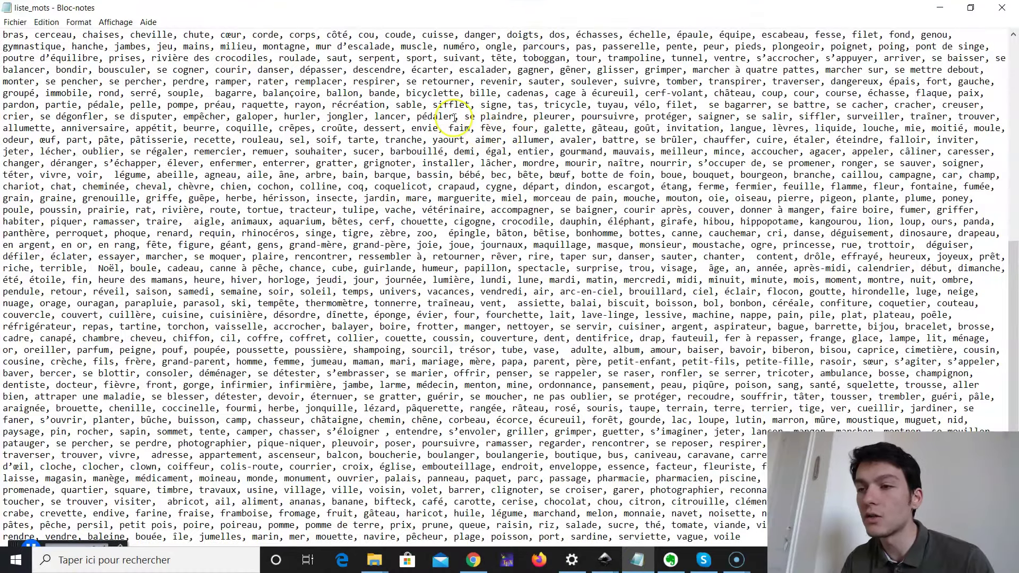
left_click(507, 93)
key("Return")
key("Return")
key("Return")
key("Return")
key("Return")
key("Return")
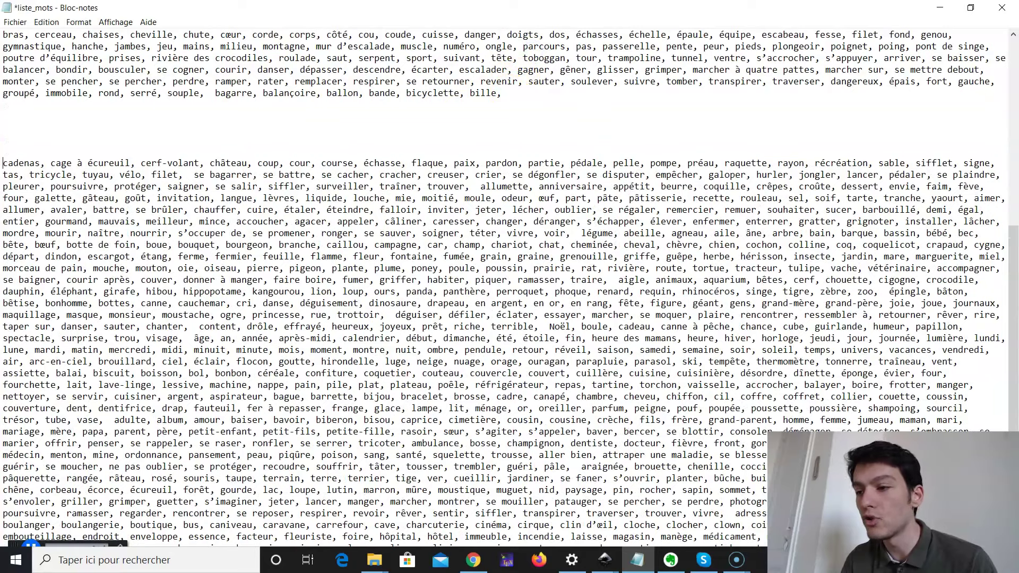
Step: Split the word list again with several blank lines after "piquer,"
left_click(516, 277)
key("Return")
key("Return")
key("Return")
key("Return")
key("Return")
key("Return")
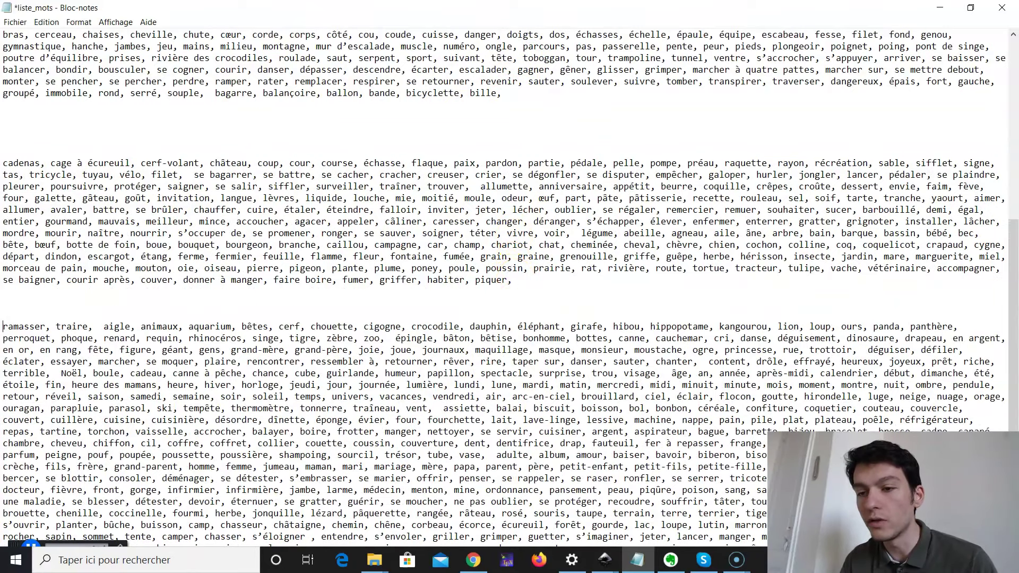
Step: Split off the last block of words with several blank lines after "se servir,"
scroll(574, 273, "down", 3)
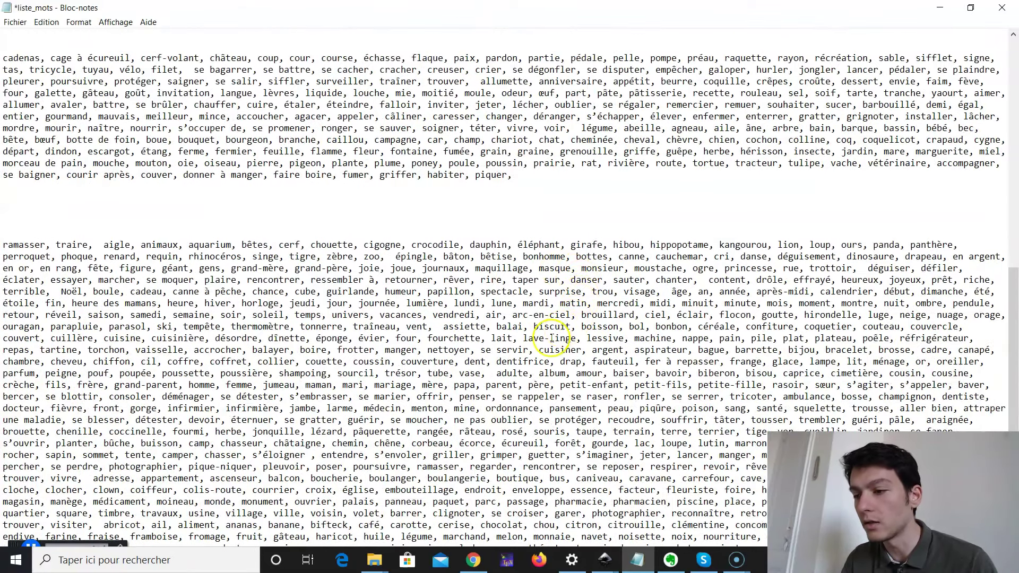
left_click(539, 351)
key("Return")
key("Return")
key("Return")
key("Return")
key("Return")
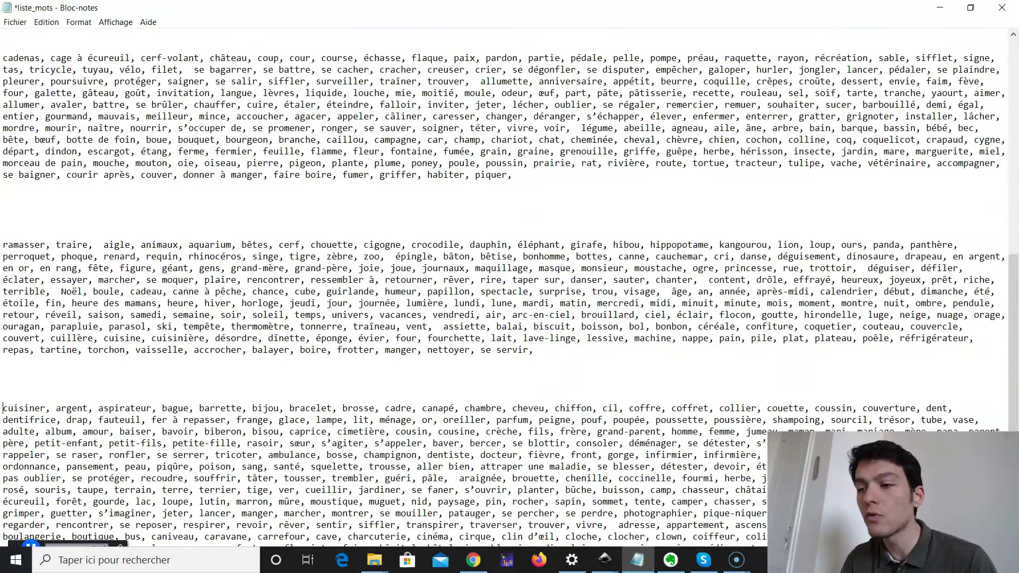
Step: Add the heading [categorie 1] on its own line above the first word block, starting with "angle"
scroll(594, 215, "up", 13)
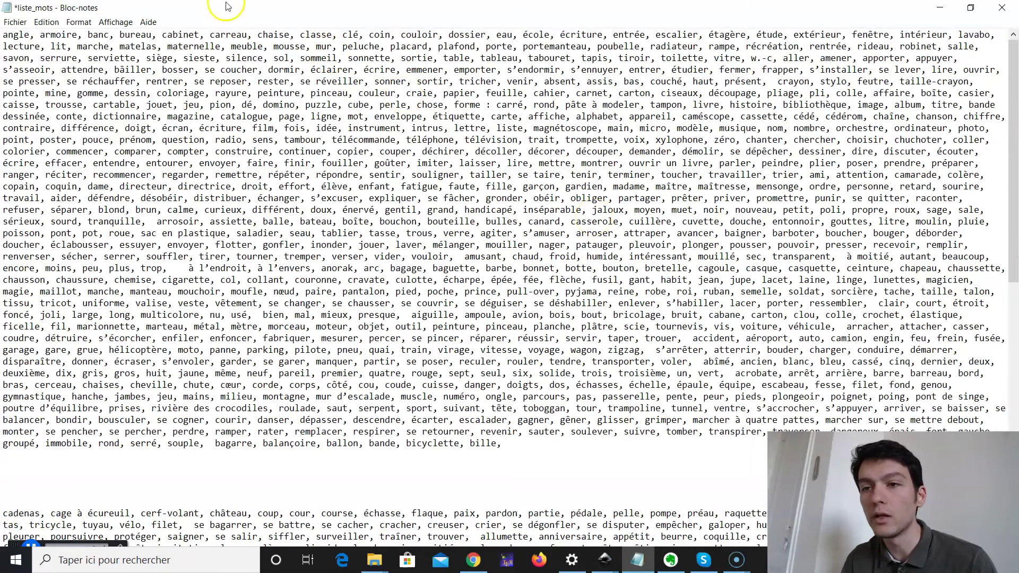
left_click(4, 35)
key("Return")
key("Return")
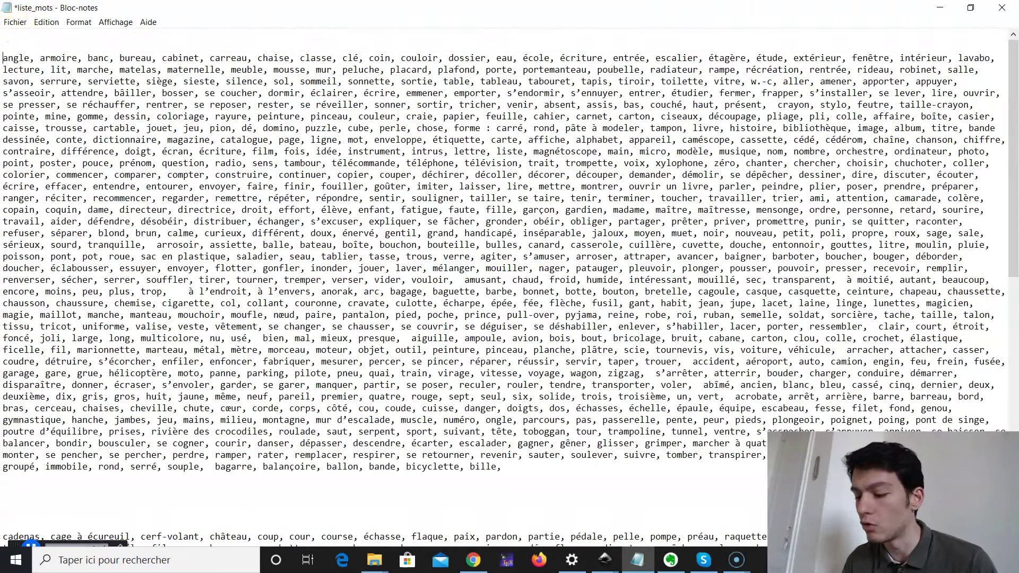
key("BackSpace")
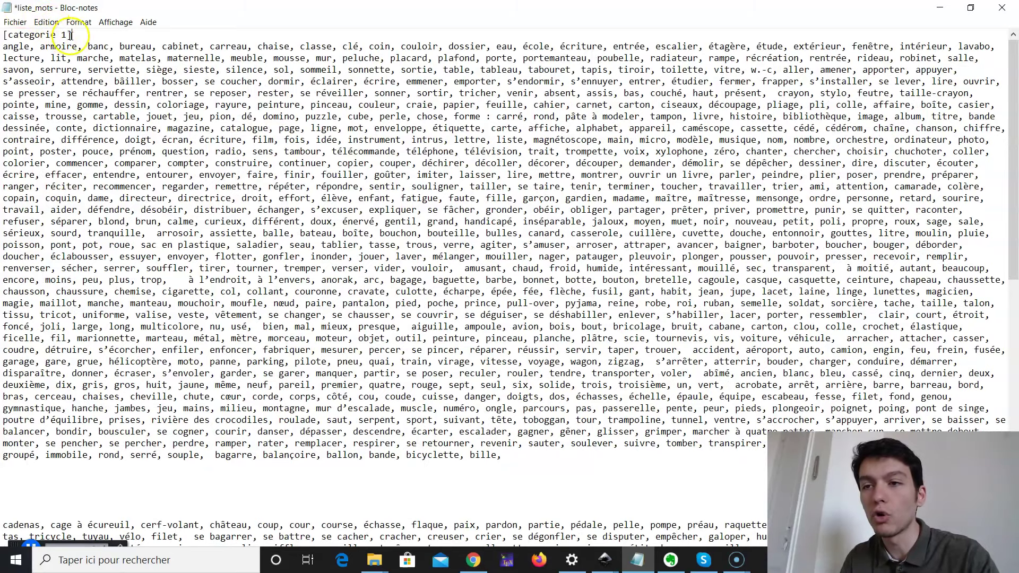
Step: Add the heading [categorie 2] above the word block starting with "cadenas"
left_click(77, 163)
scroll(76, 166, "down", 3)
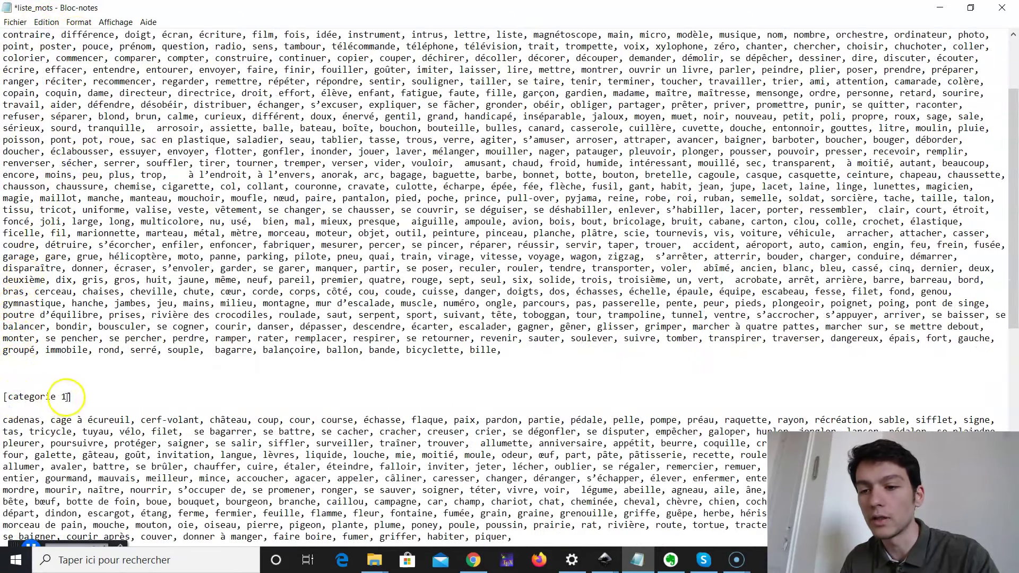
left_click_drag(71, 397, 13, 397)
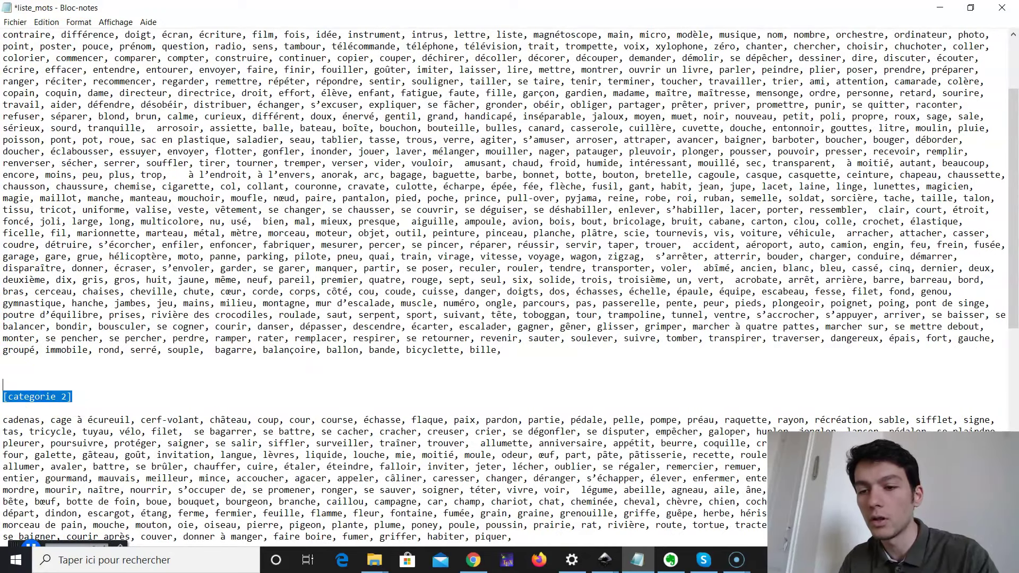
Step: Add the heading [categorie 3] above the block starting with "ramasser" and [categorie 4] above the block starting with "cuisiner"
scroll(92, 381, "down", 10)
left_click(2, 244)
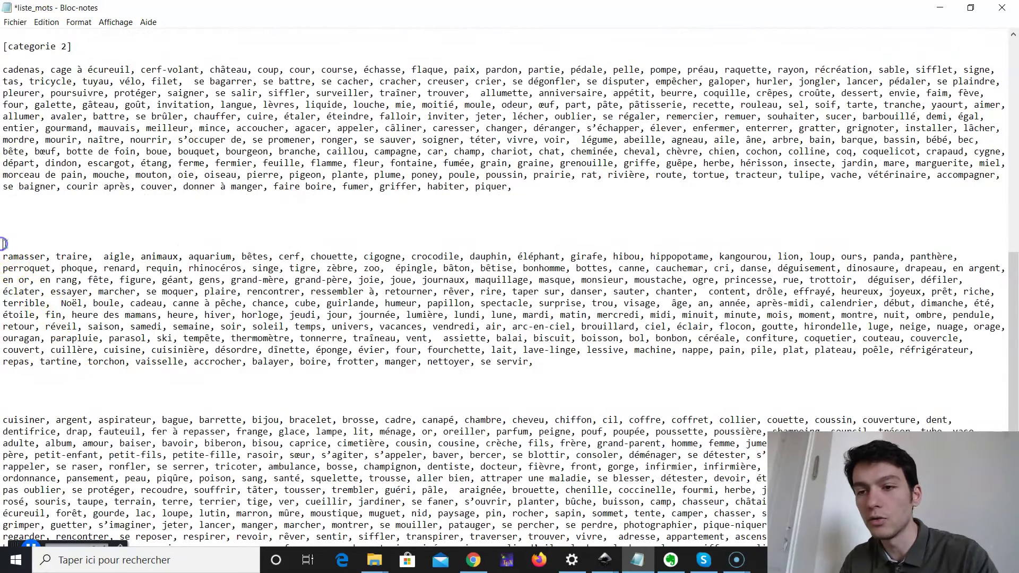
key("Return")
type("[categorie 2]")
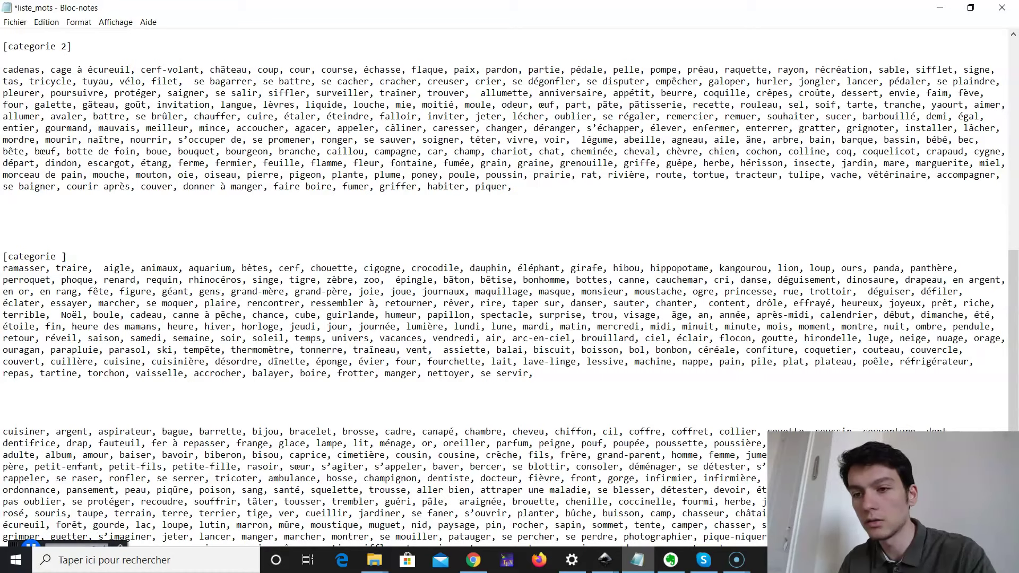
key("Return")
type("[categorie 2]")
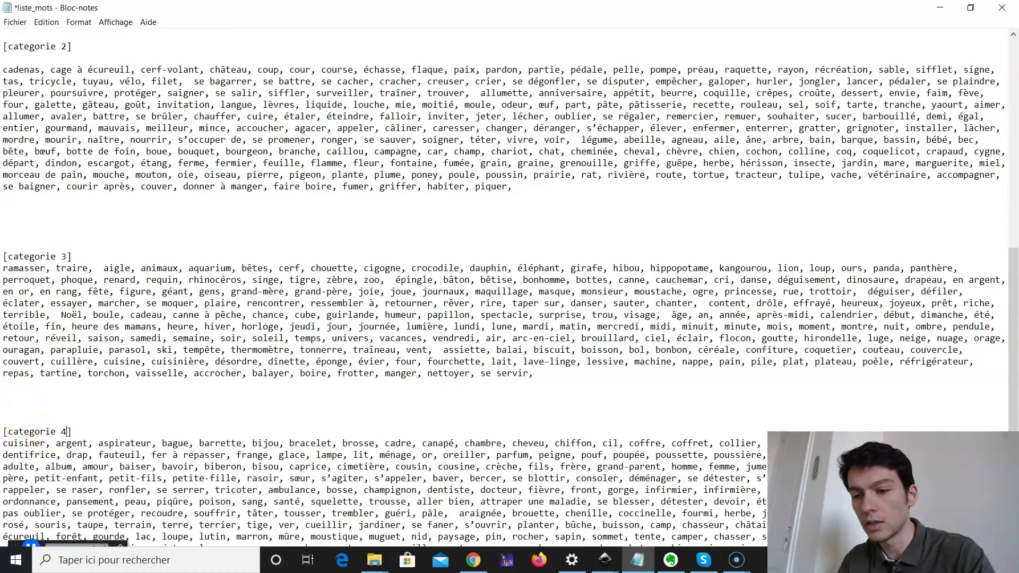
Step: Save and close the liste_mots file, and transfer it to the word search generator
left_click(15, 21)
left_click(32, 73)
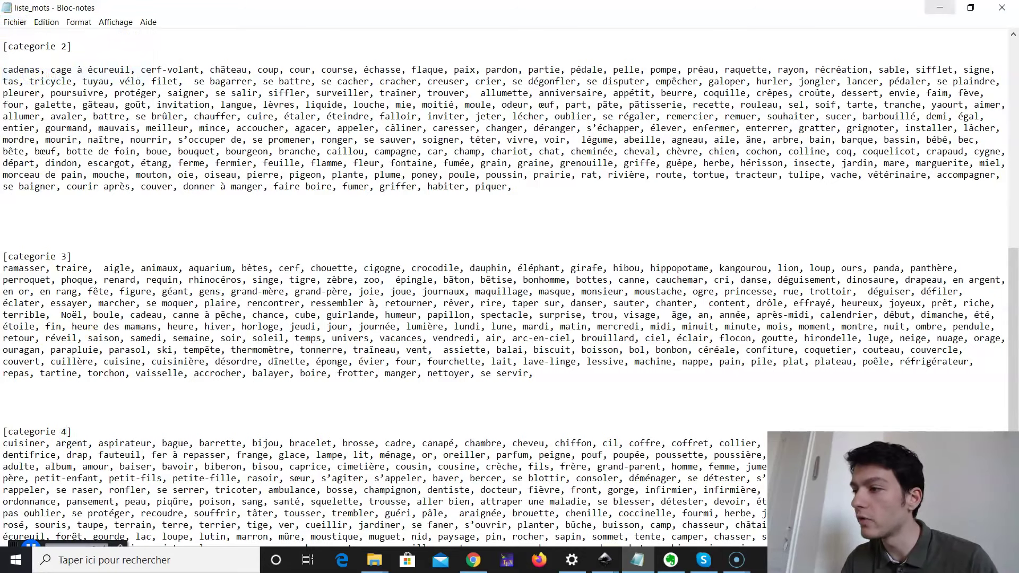
left_click(1002, 8)
left_click(796, 146)
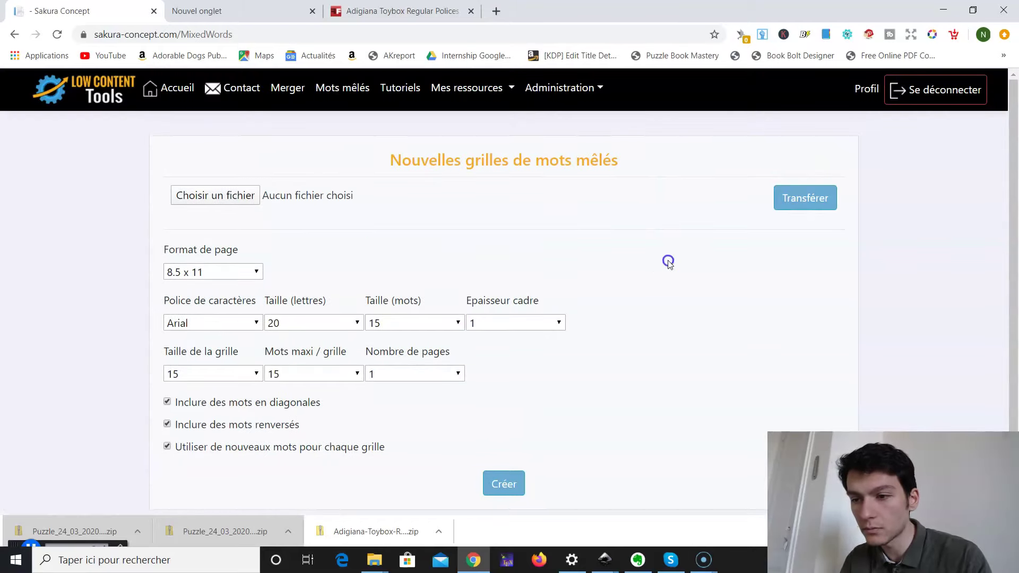
Step: Set the font to AdigianaUI, letters 28, words 24, frame 3, grid size 10, maximum words 9 and pages 20, excluding diagonal and reversed words
scroll(653, 212, "down", 2)
left_click(238, 267)
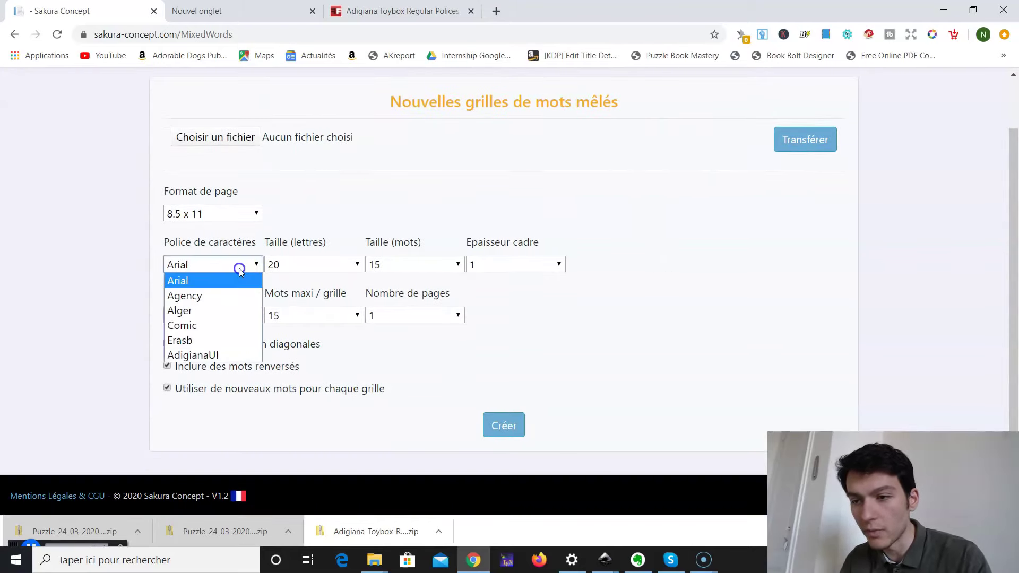
left_click(212, 352)
left_click(348, 261)
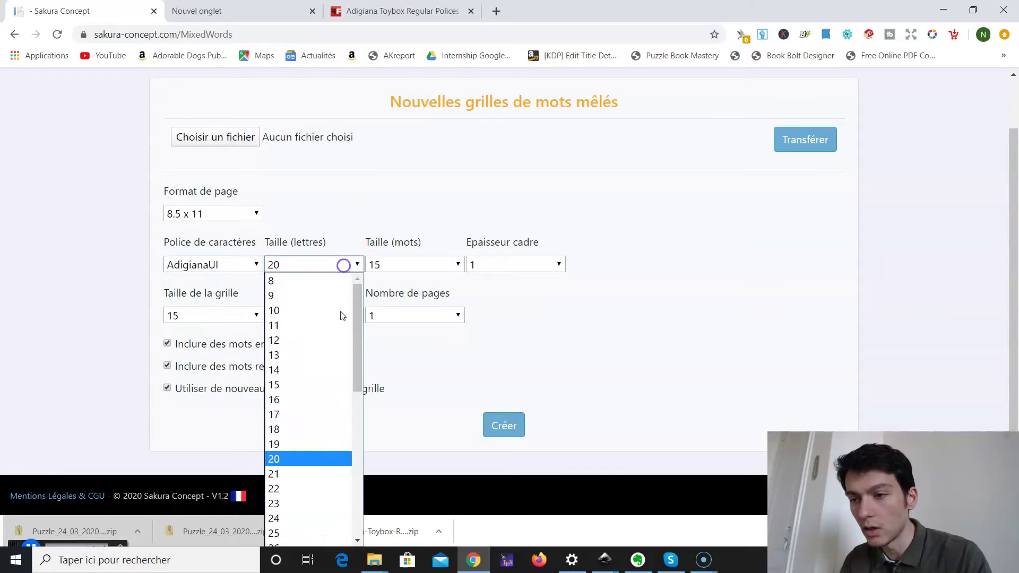
scroll(329, 372, "down", 3)
left_click(295, 448)
left_click(412, 265)
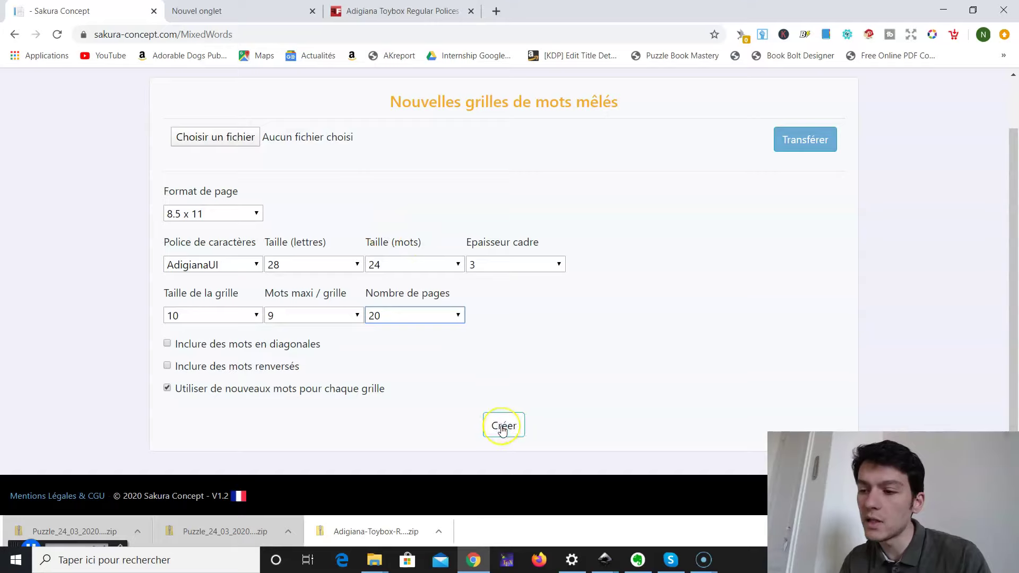
Step: Create the grids from the categorized word list and open the new archive's Grilles PDF
left_click(494, 423)
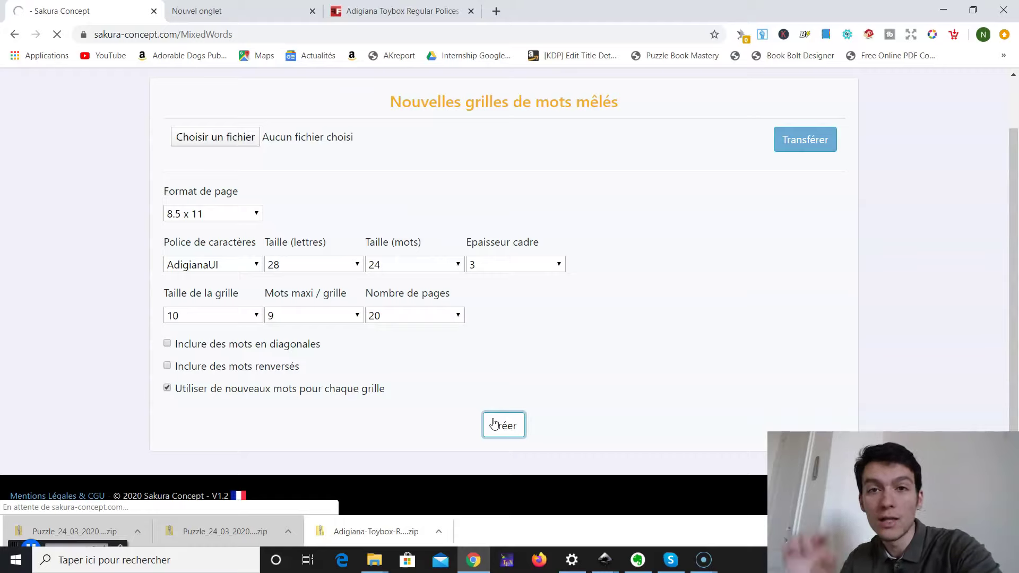
left_click(92, 525)
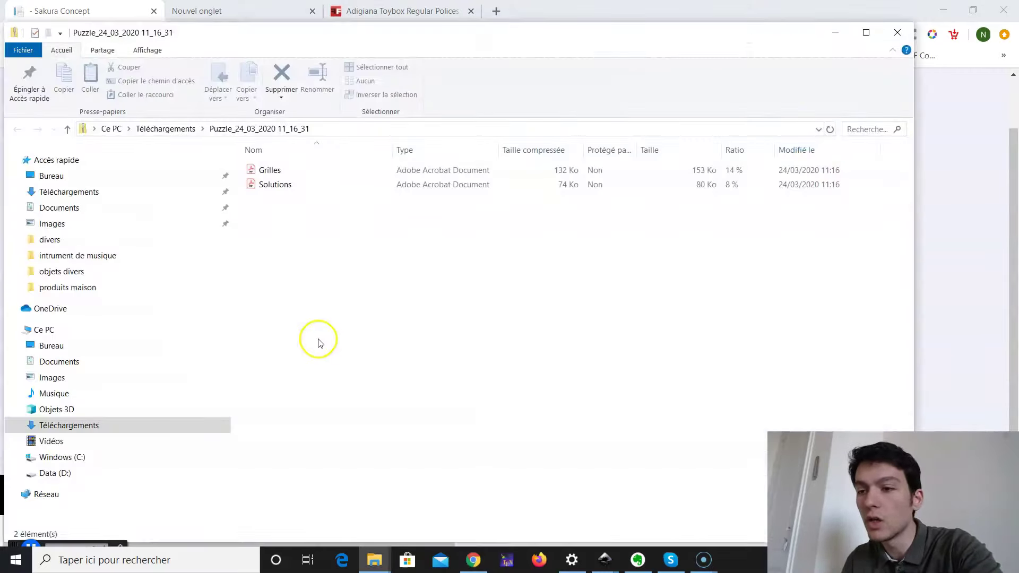
double_click(254, 168)
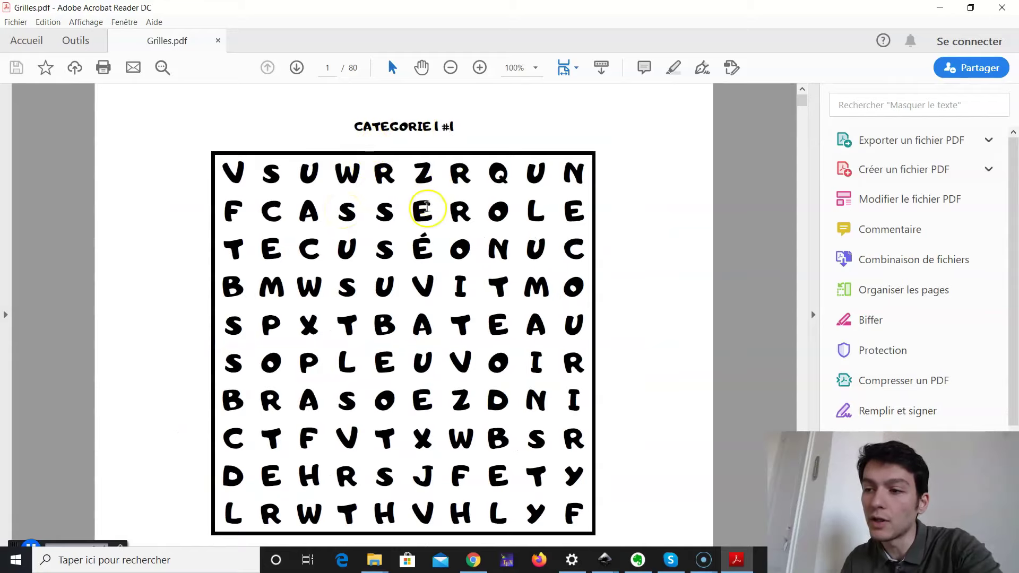
Step: Examine the titles, grids and word lists on the first two Categorie 1 pages
scroll(426, 206, "down", 10)
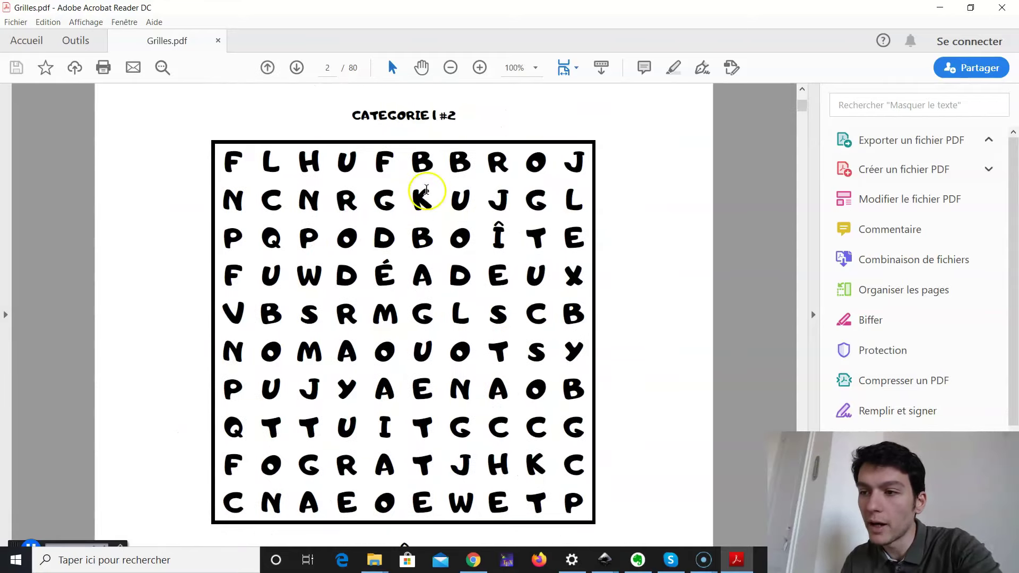
scroll(430, 111, "down", 5)
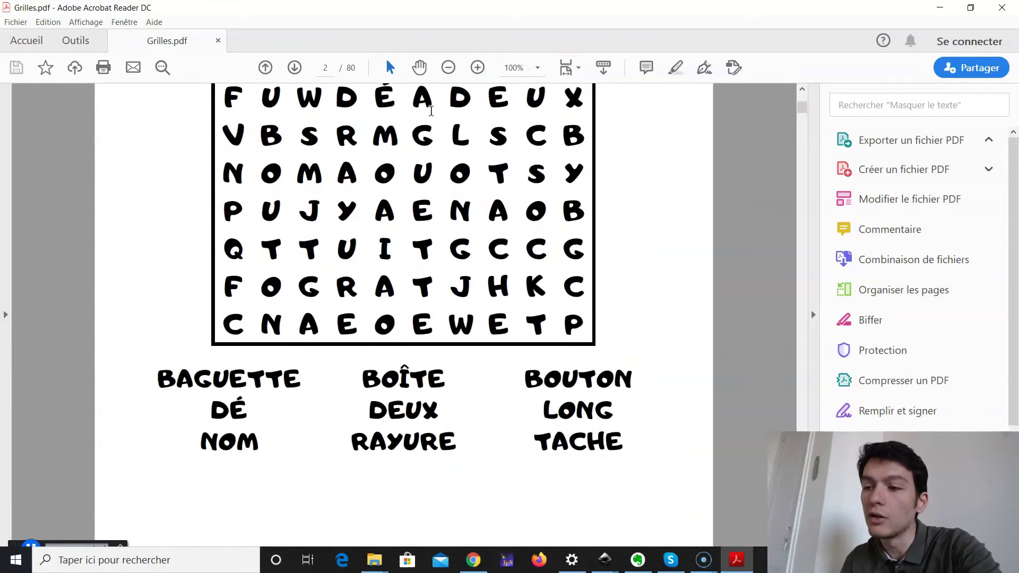
scroll(398, 265, "up", 5)
scroll(378, 361, "up", 8)
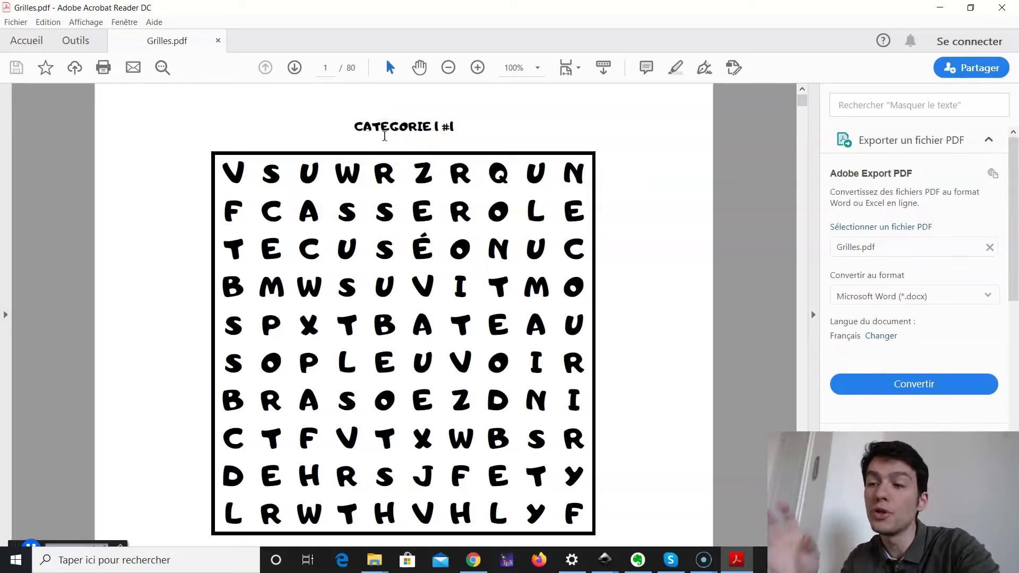
left_click(365, 182)
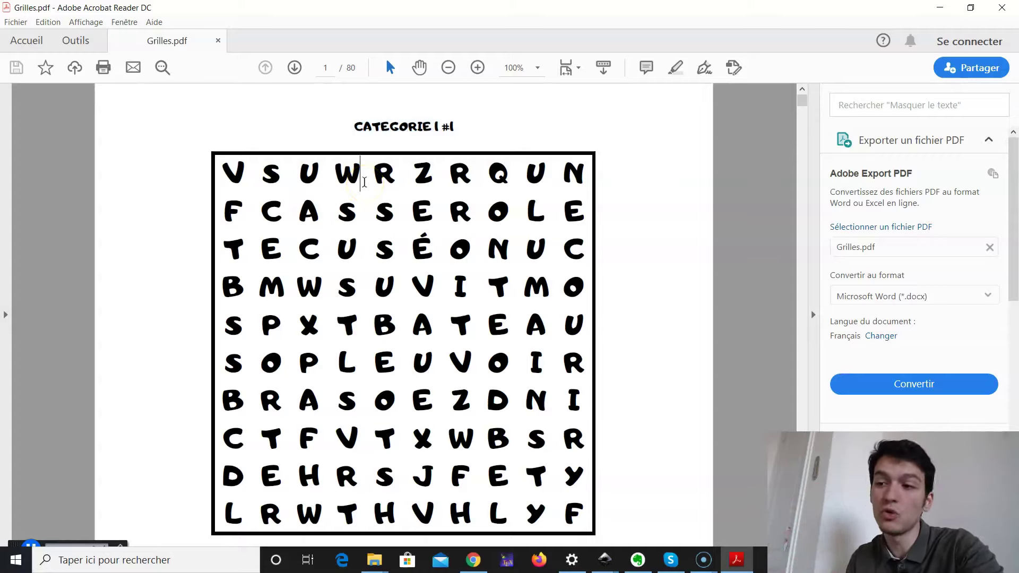
left_click(372, 133)
left_click_drag(354, 129, 404, 132)
scroll(403, 134, "down", 10)
scroll(403, 134, "down", 2)
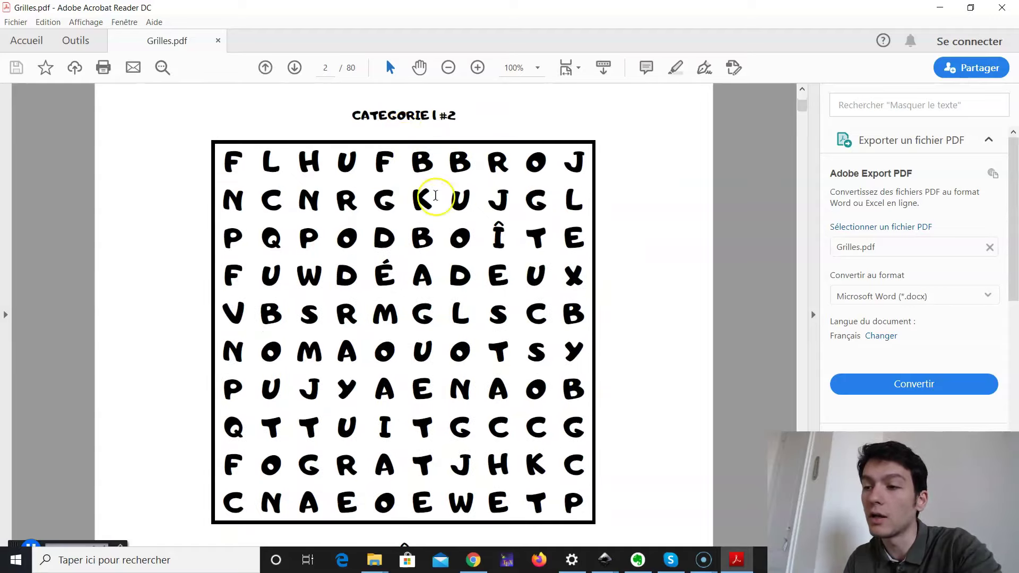
Step: Examine the Categorie 2 grids and their titles around pages 21 and 22, and close the PDF
left_click_drag(801, 106, 778, 213)
scroll(778, 213, "down", 6)
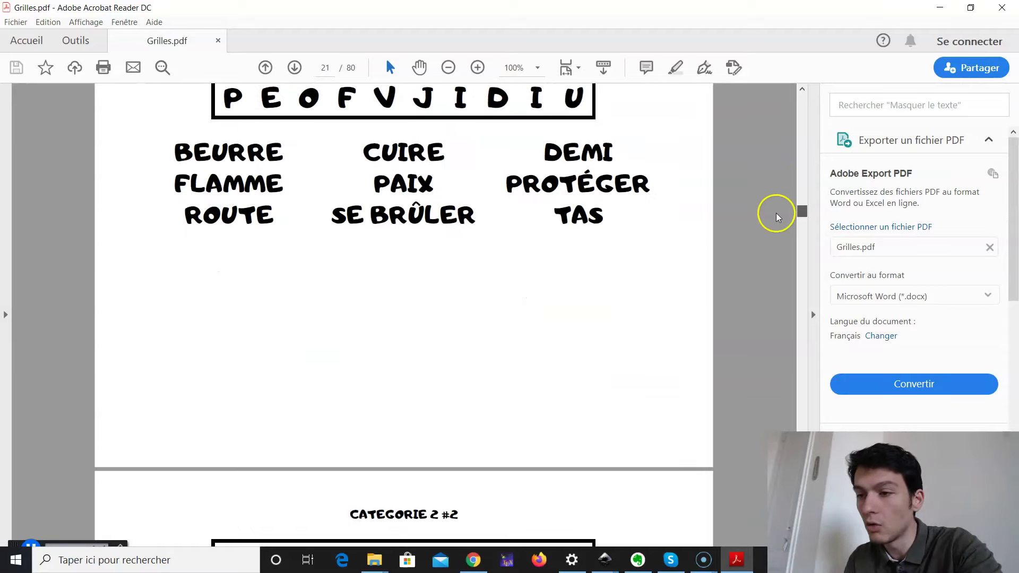
scroll(389, 287, "down", 2)
left_click_drag(351, 306, 437, 300)
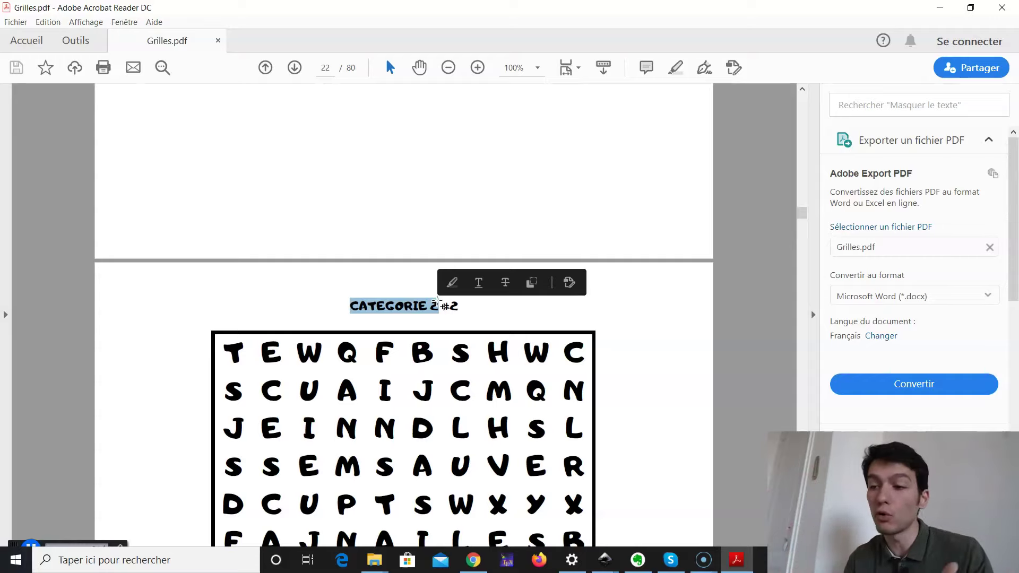
left_click(494, 213)
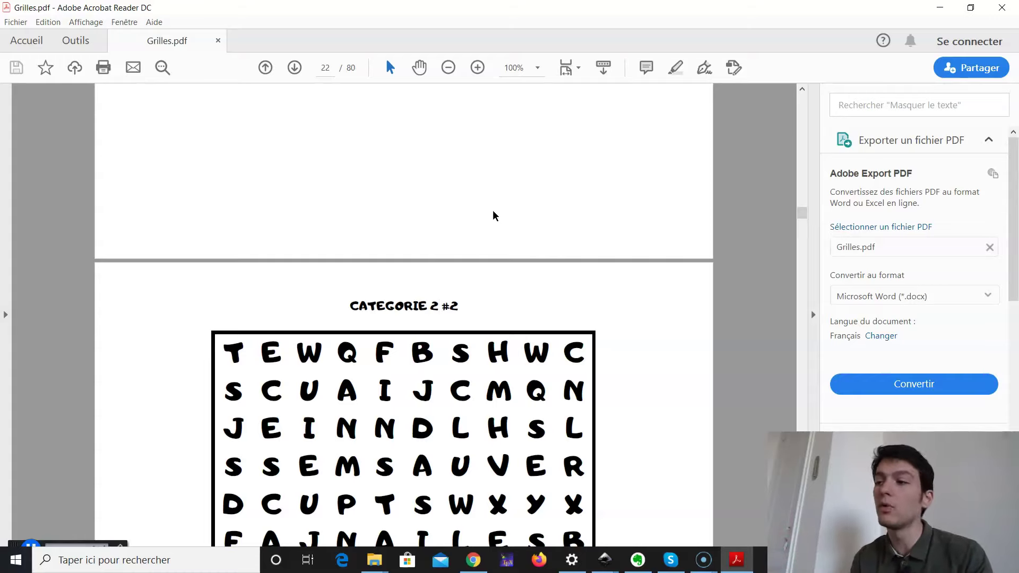
left_click(1002, 12)
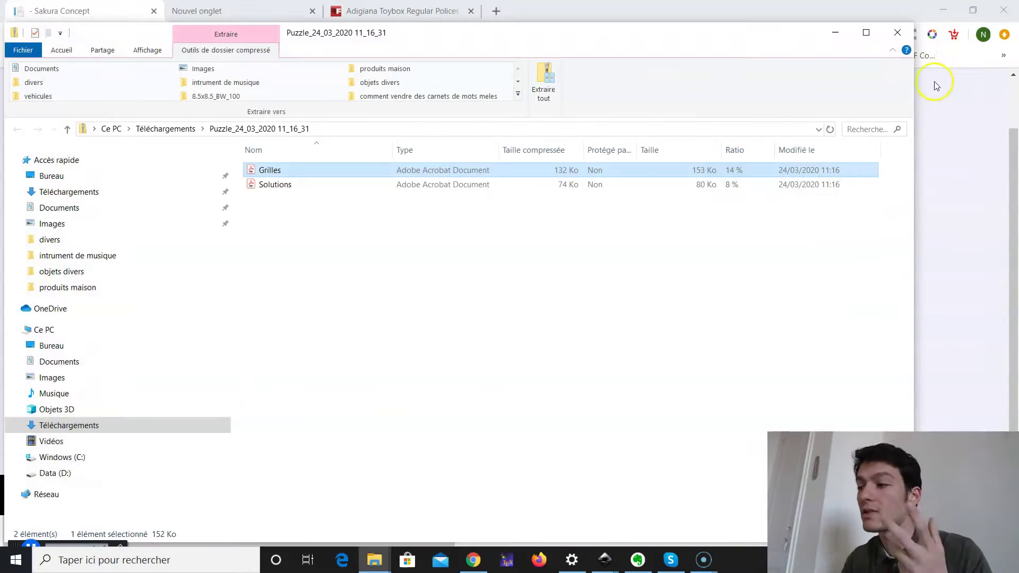